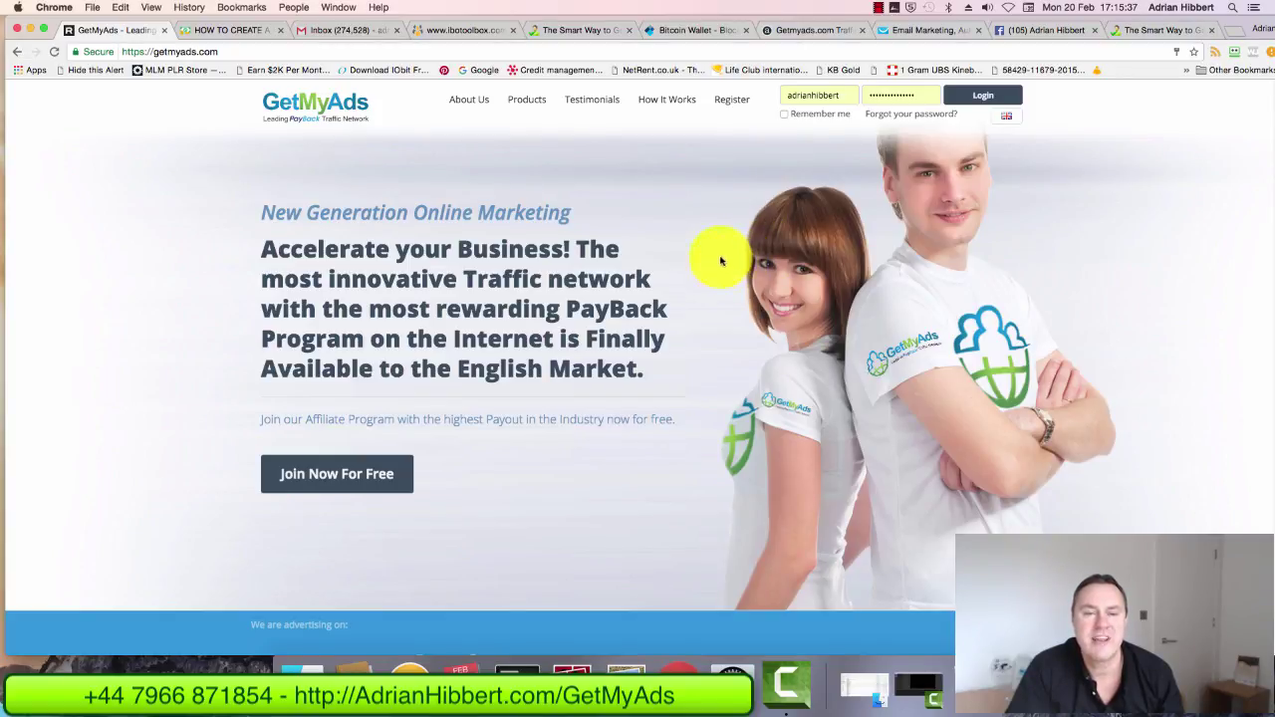
# Log in to GetMyAds using the prefilled username and password.
pyautogui.click(979, 99)
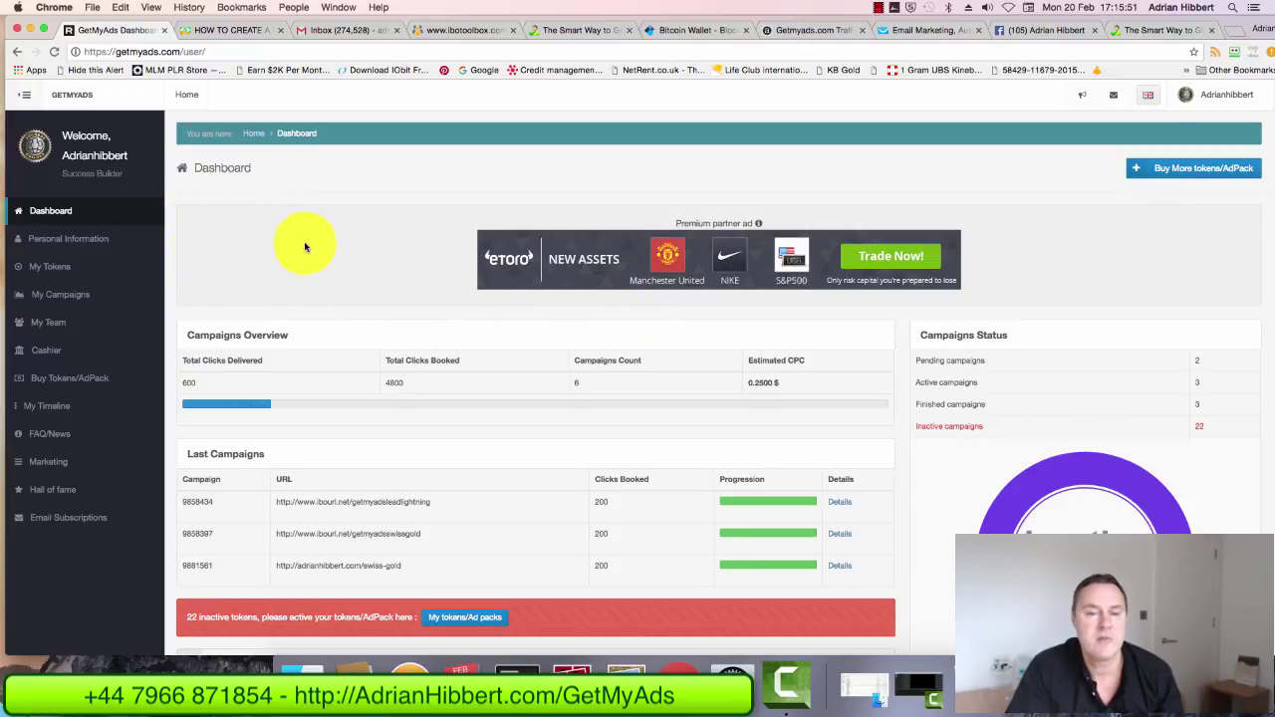
# Scroll the dashboard to review campaign stats, the $64.3440 balance and 283 first-level members.
pyautogui.scroll(-1, 306, 247)
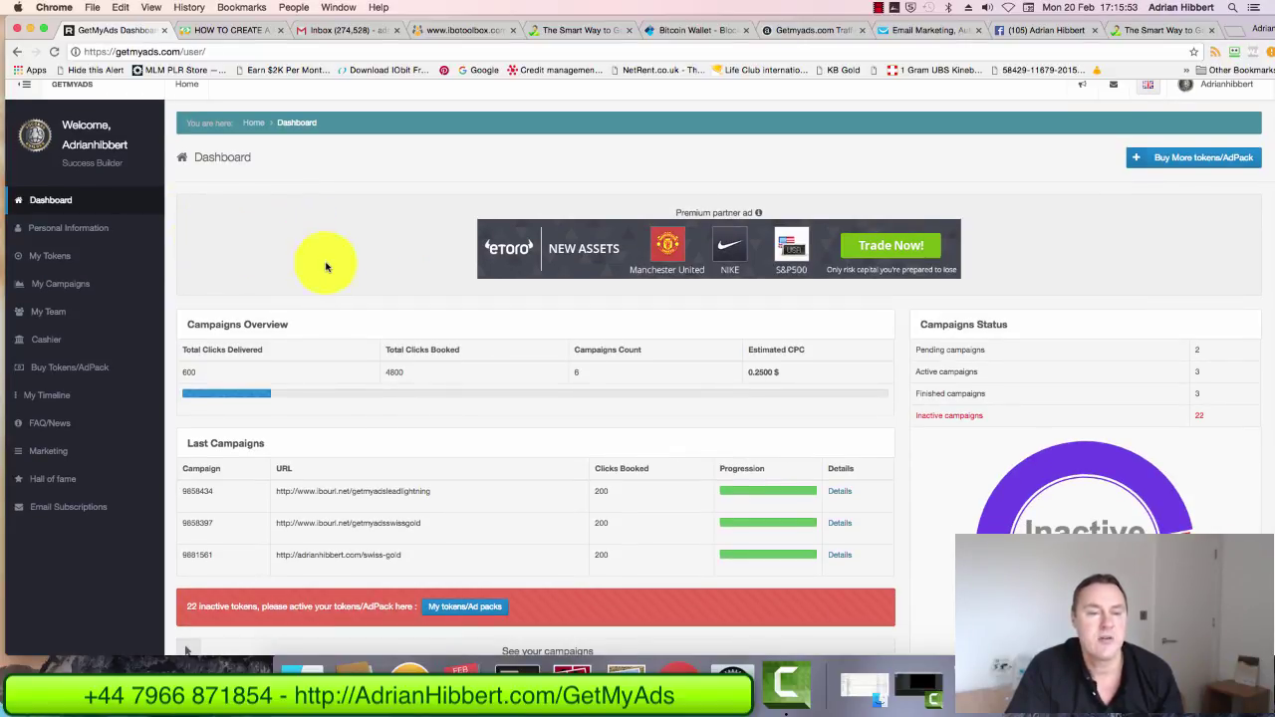
pyautogui.scroll(-3, 331, 271)
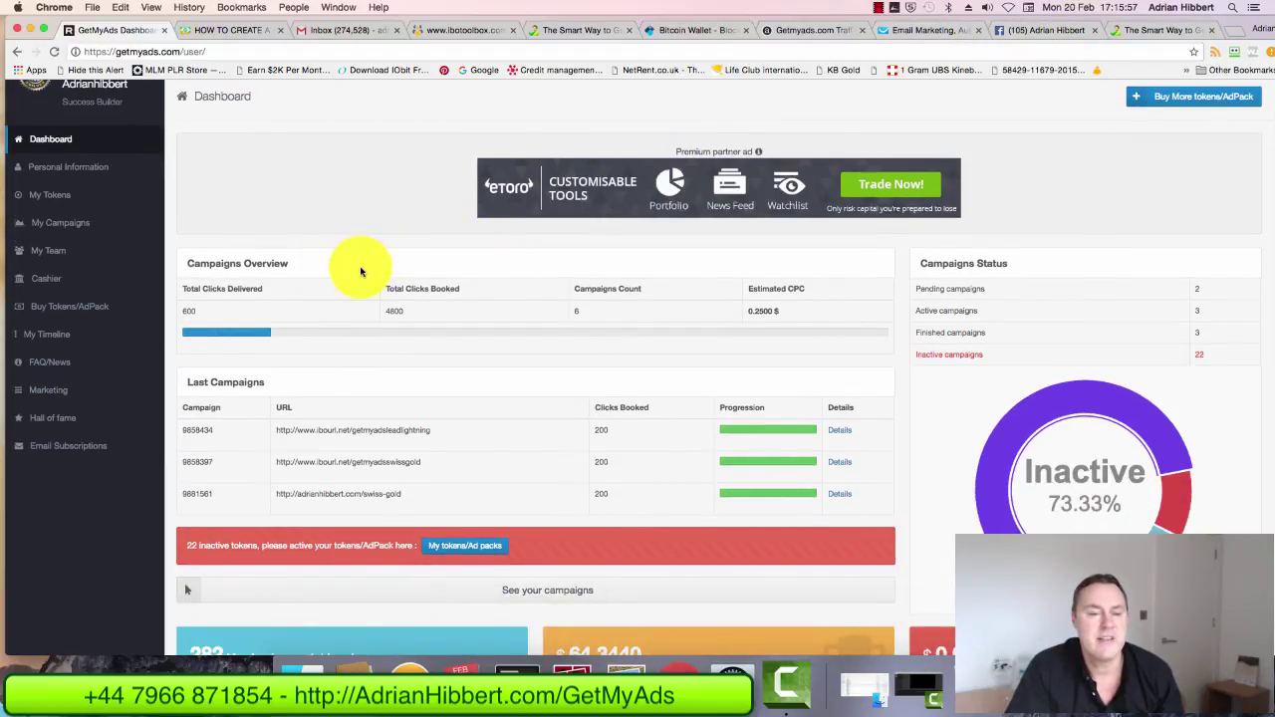
pyautogui.scroll(3, 369, 289)
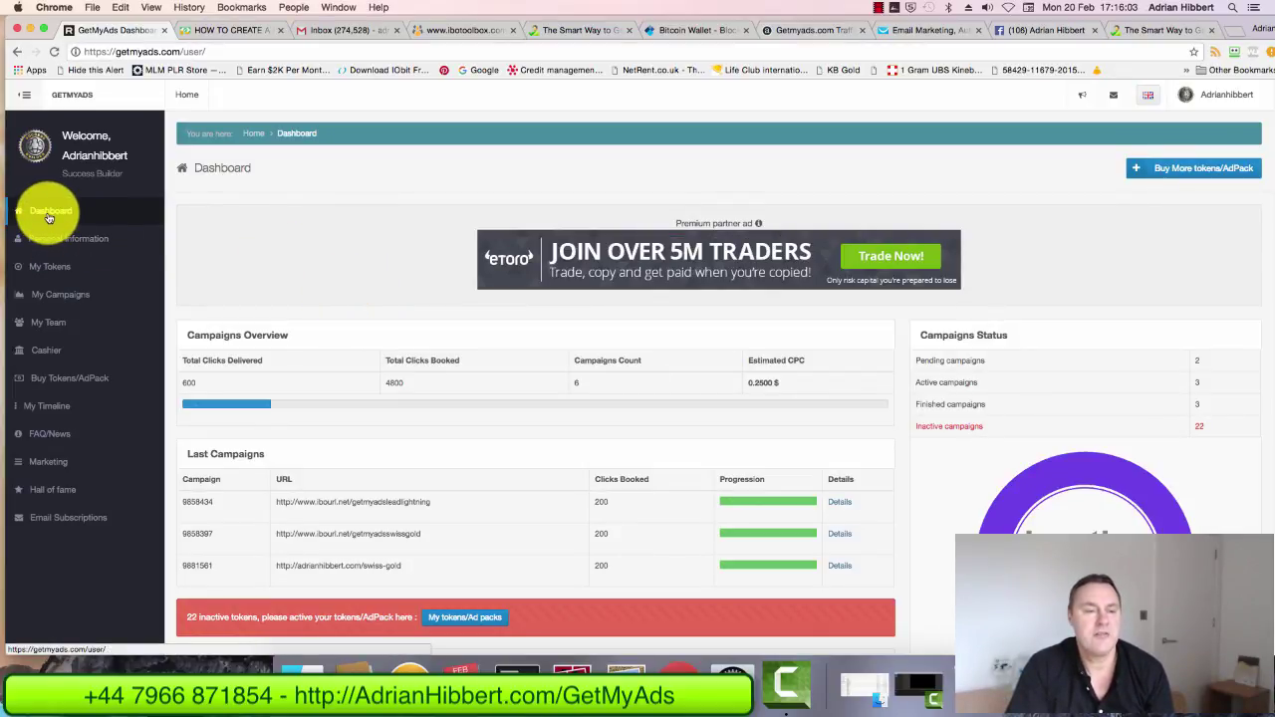
pyautogui.scroll(-5, 180, 262)
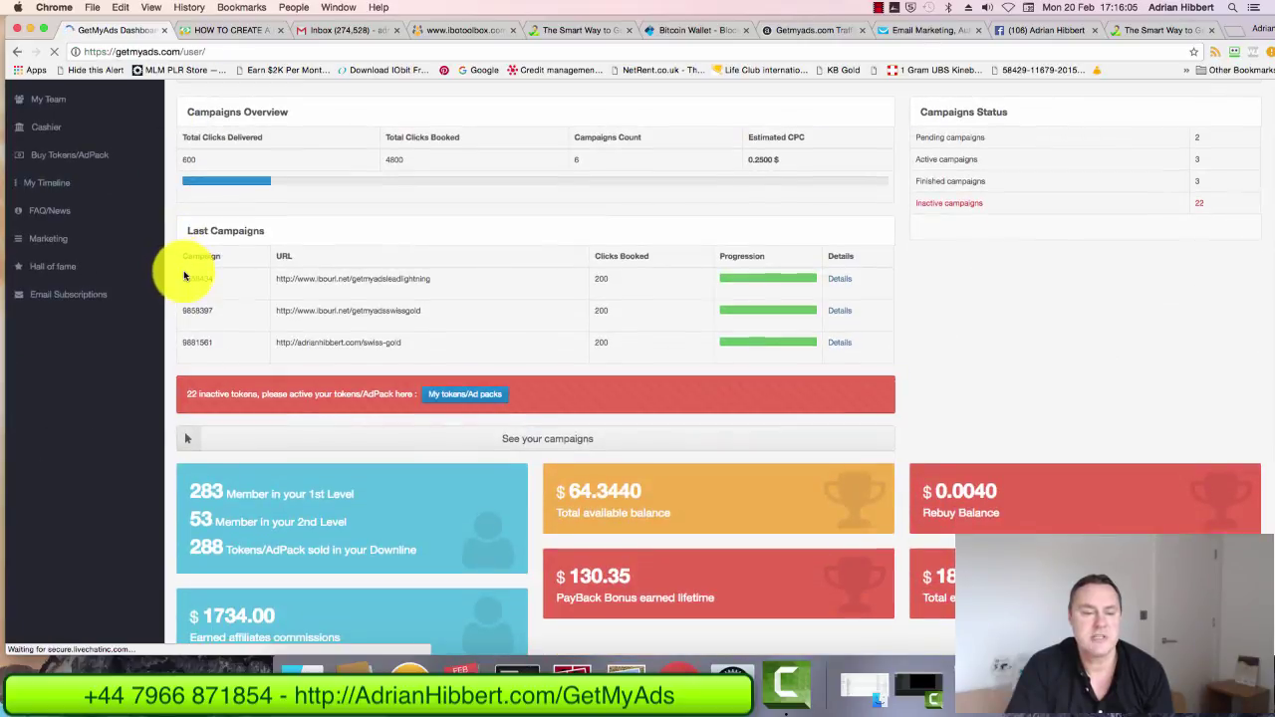
pyautogui.scroll(-1, 228, 458)
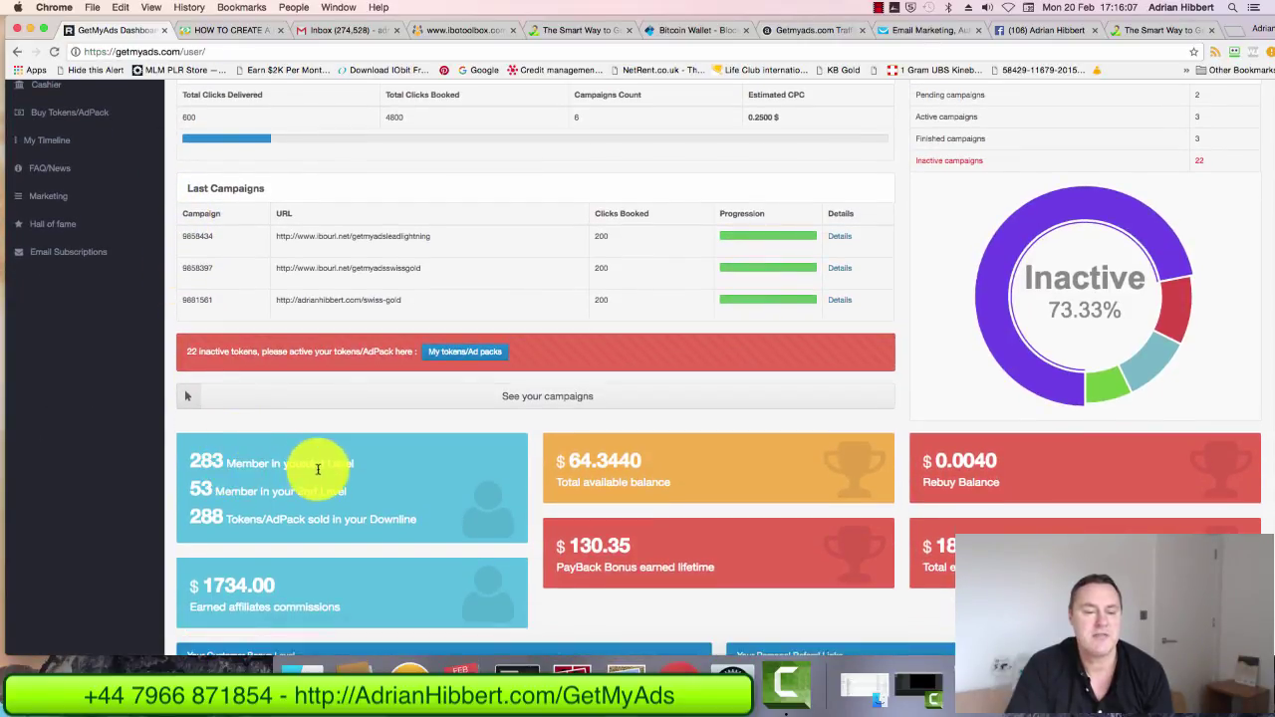
pyautogui.moveTo(289, 465)
pyautogui.mouseDown()
pyautogui.moveTo(214, 456)
pyautogui.moveTo(311, 465)
pyautogui.mouseUp()
pyautogui.scroll(-1, 269, 463)
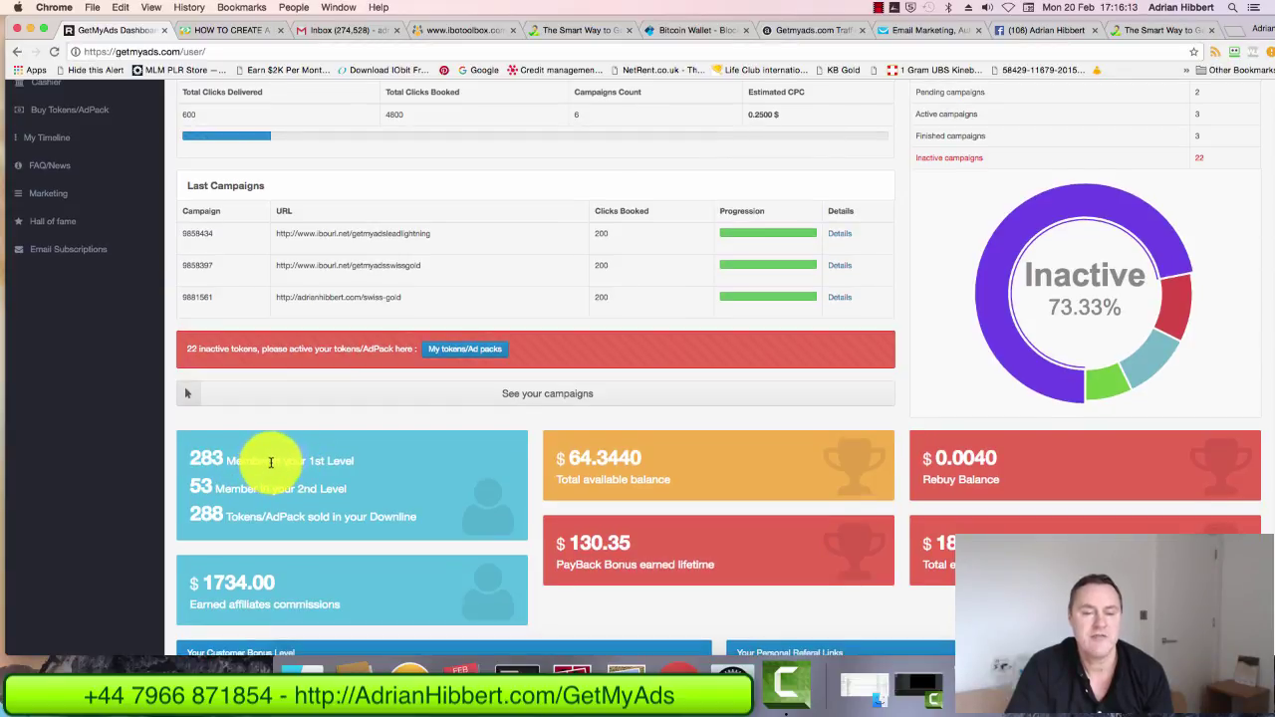
pyautogui.scroll(-2, 270, 448)
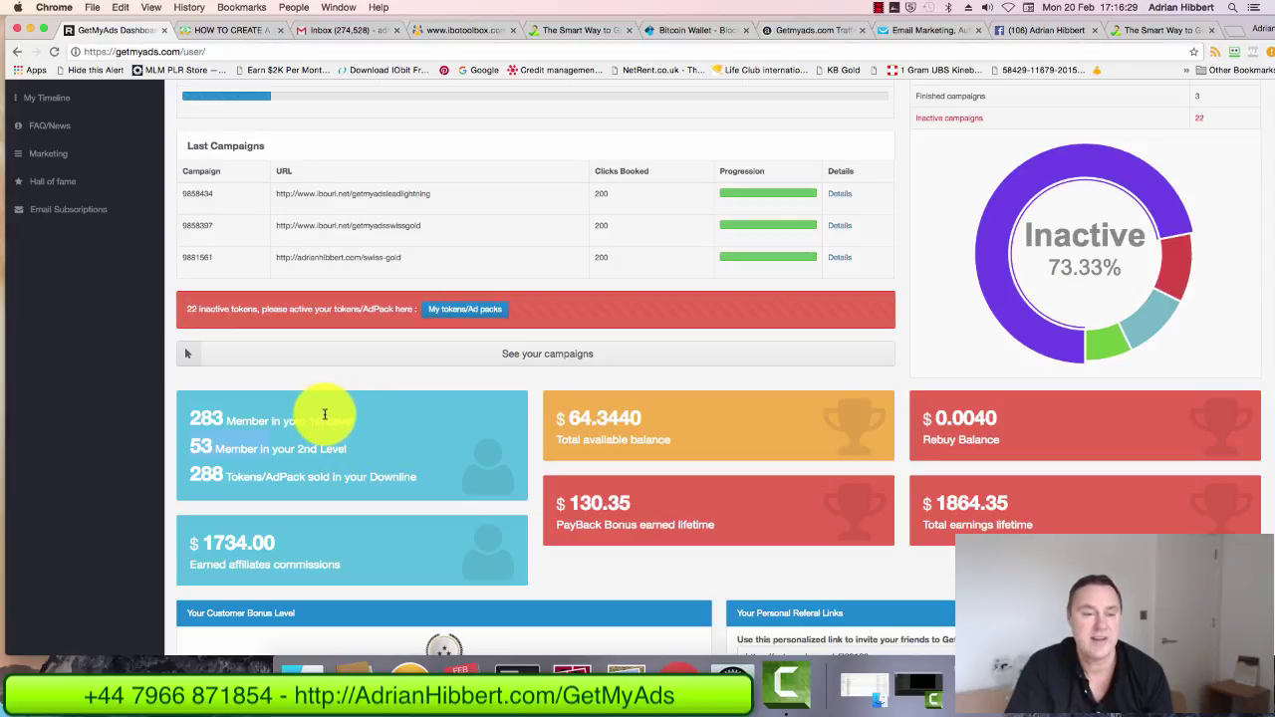
pyautogui.scroll(-2, 289, 369)
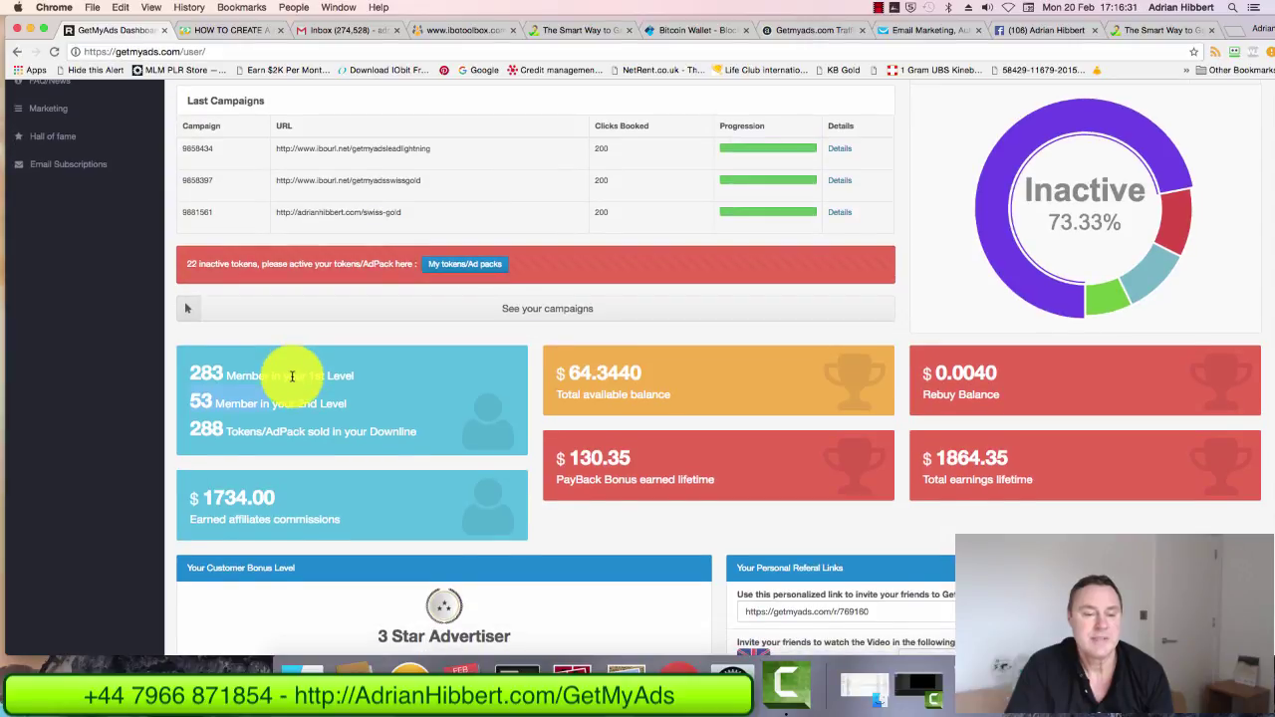
pyautogui.scroll(-2, 269, 374)
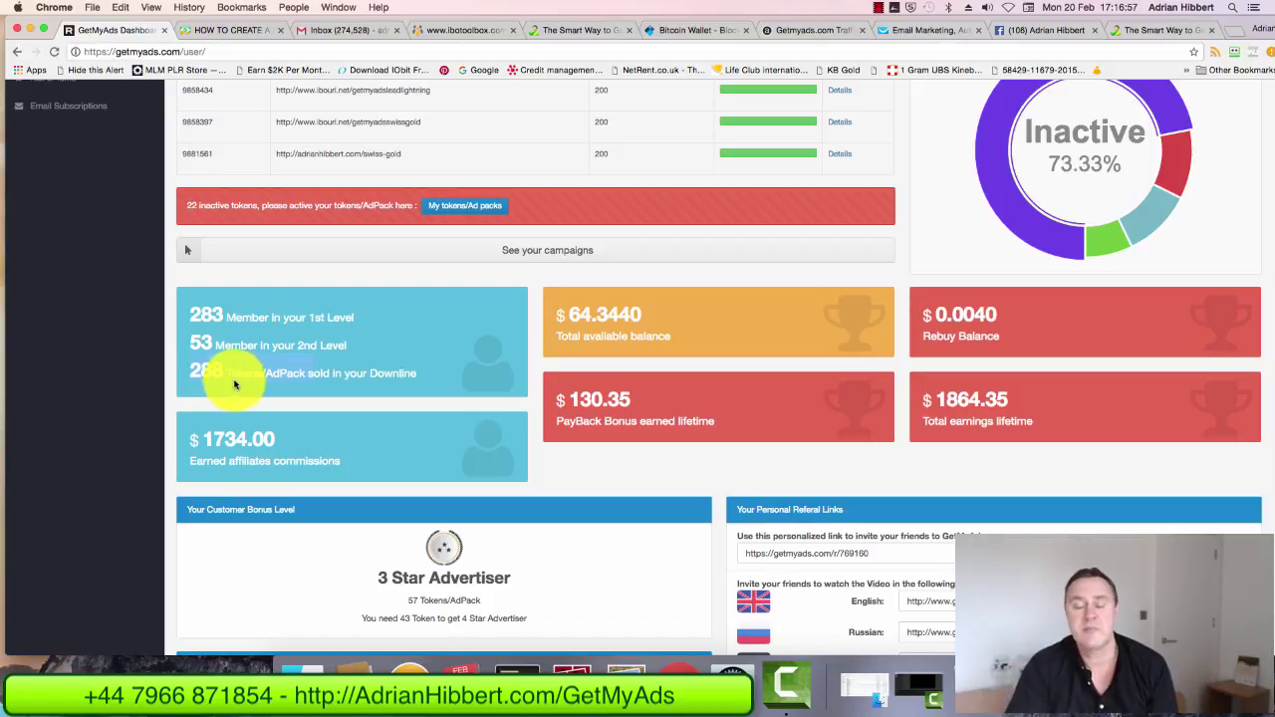
pyautogui.scroll(-2, 234, 386)
pyautogui.scroll(-5, 234, 386)
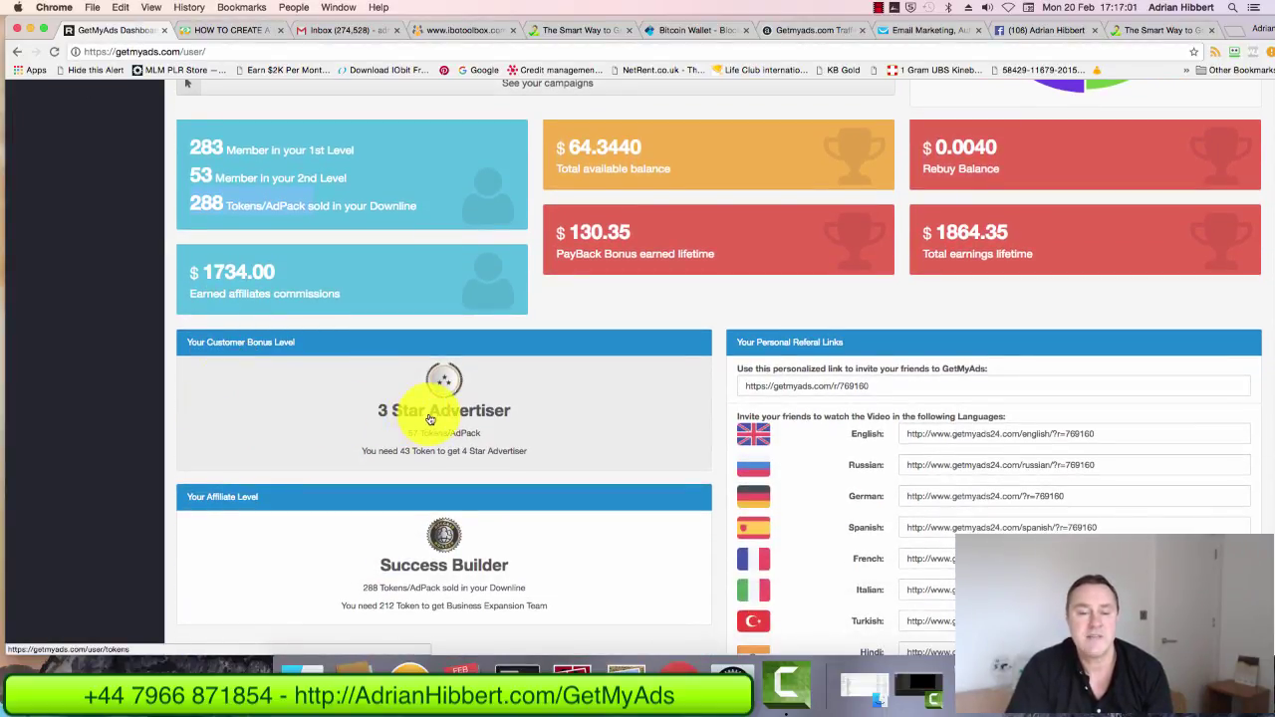
pyautogui.scroll(-1, 430, 417)
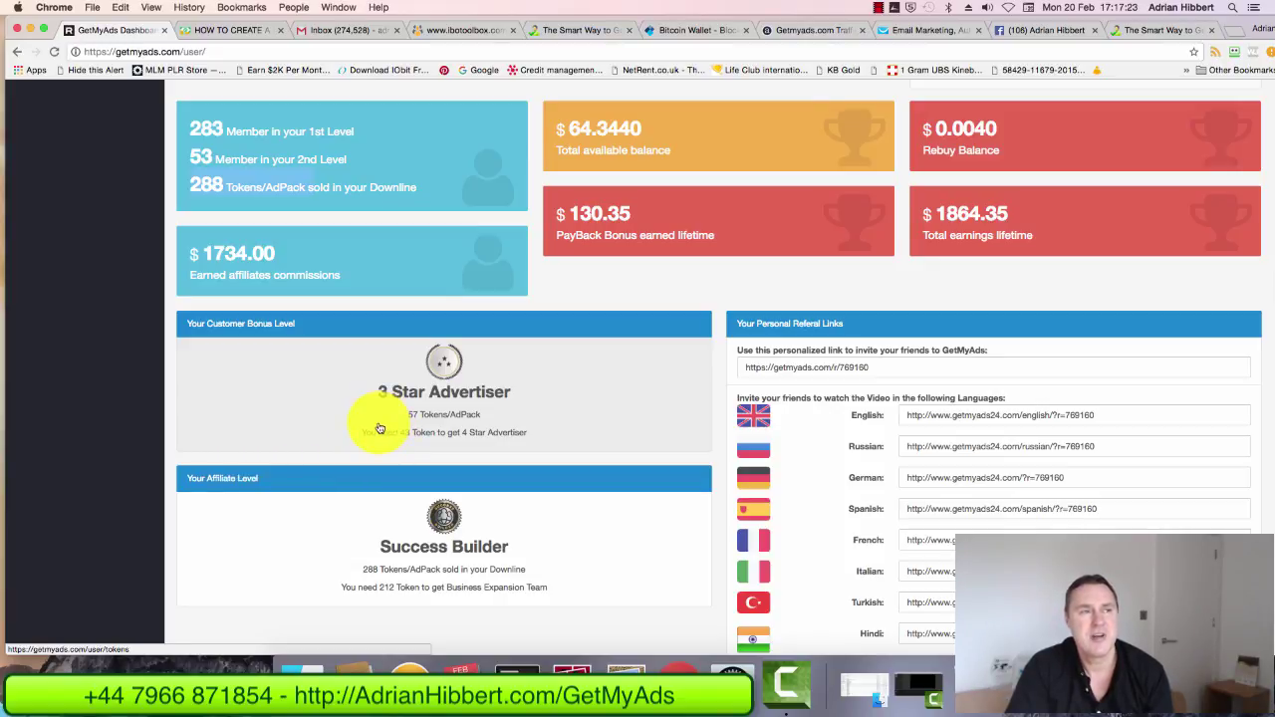
pyautogui.scroll(-1, 399, 429)
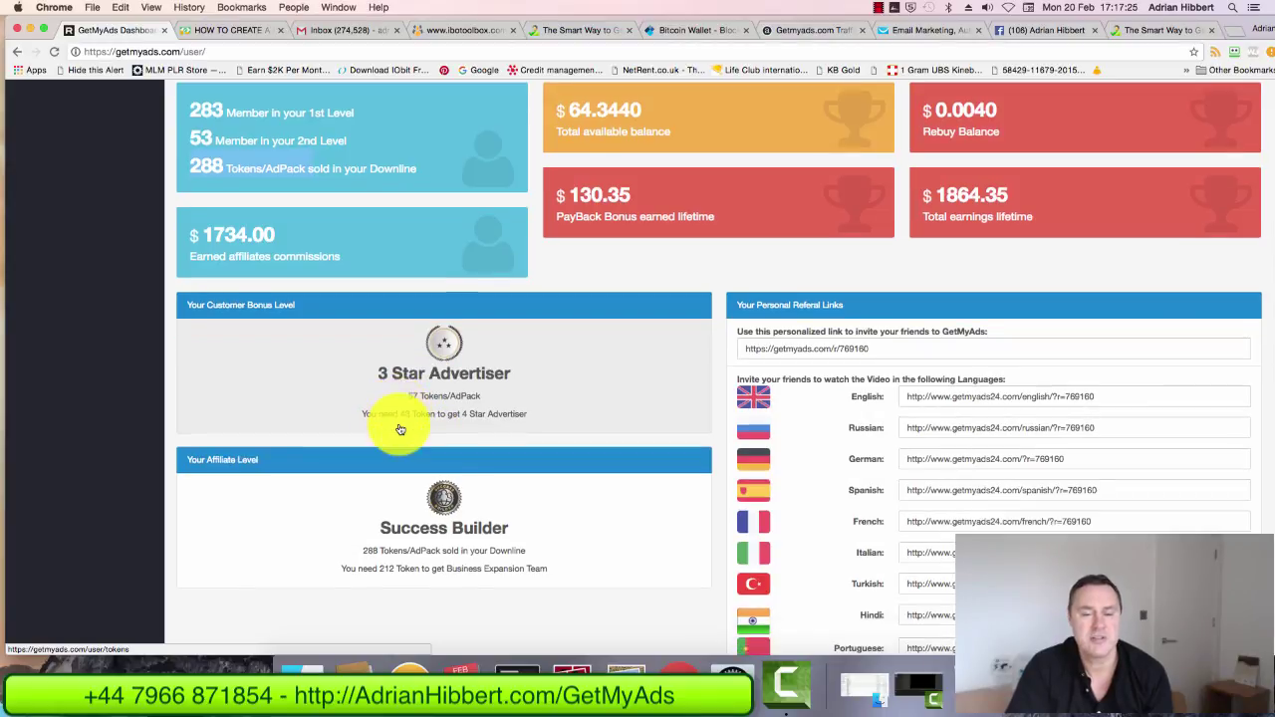
pyautogui.scroll(-1, 399, 429)
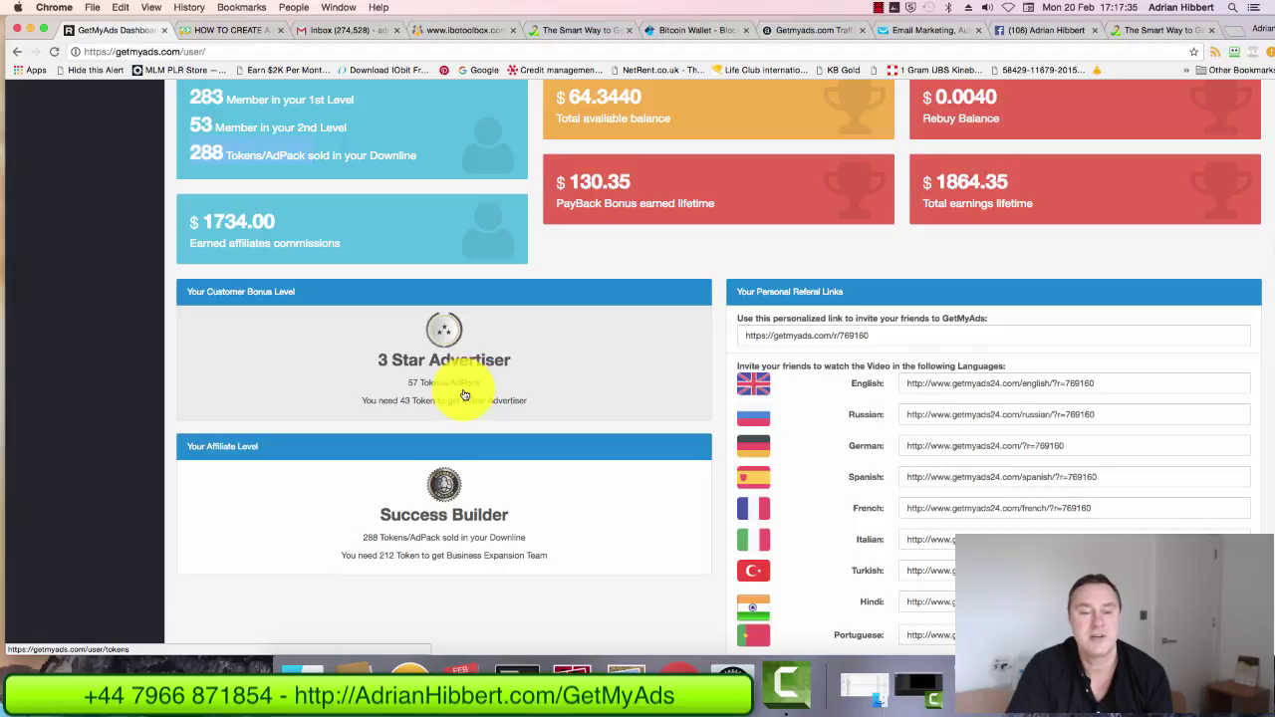
pyautogui.scroll(2, 513, 381)
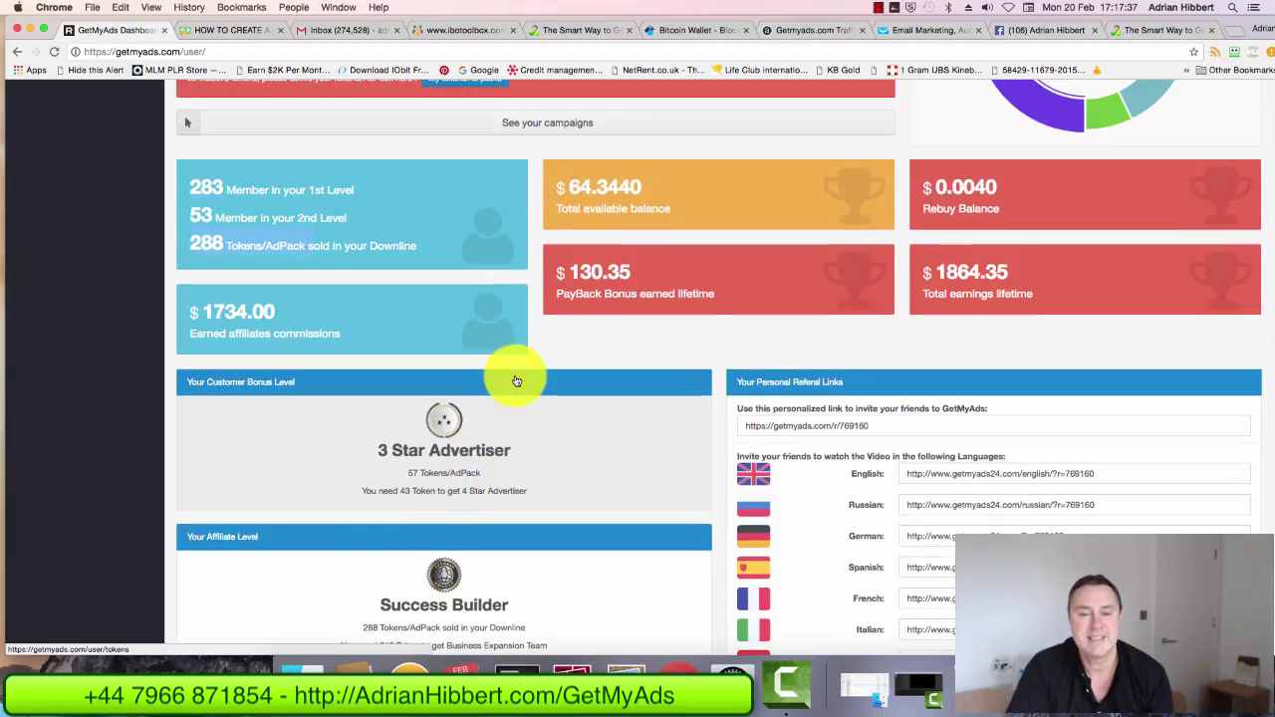
pyautogui.scroll(3, 514, 380)
pyautogui.scroll(1, 513, 377)
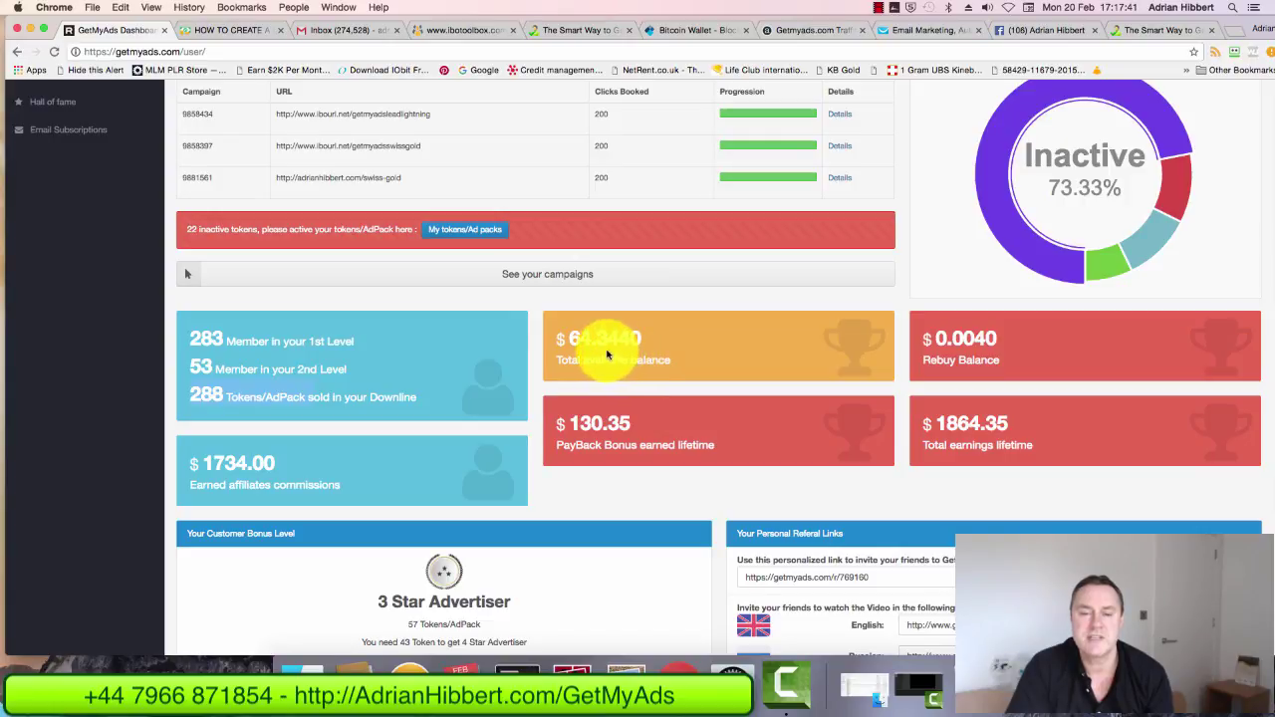
pyautogui.scroll(1, 637, 349)
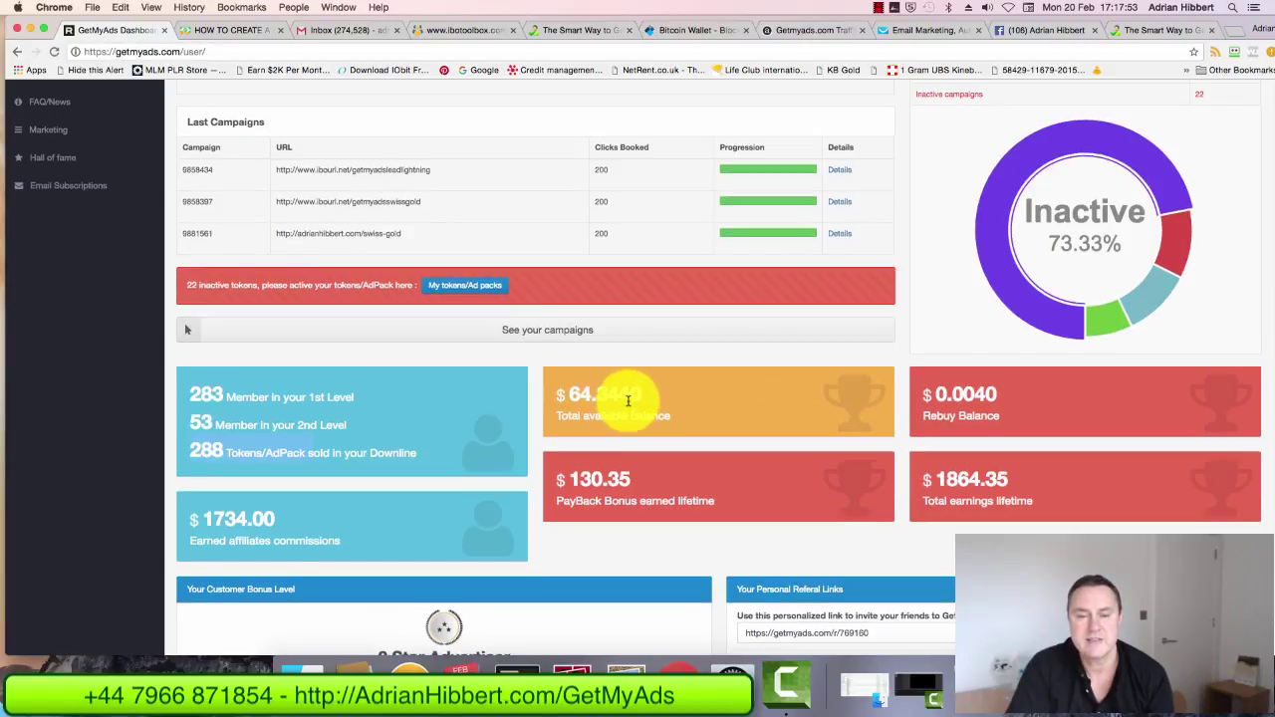
pyautogui.scroll(1, 647, 400)
pyautogui.scroll(5, 653, 400)
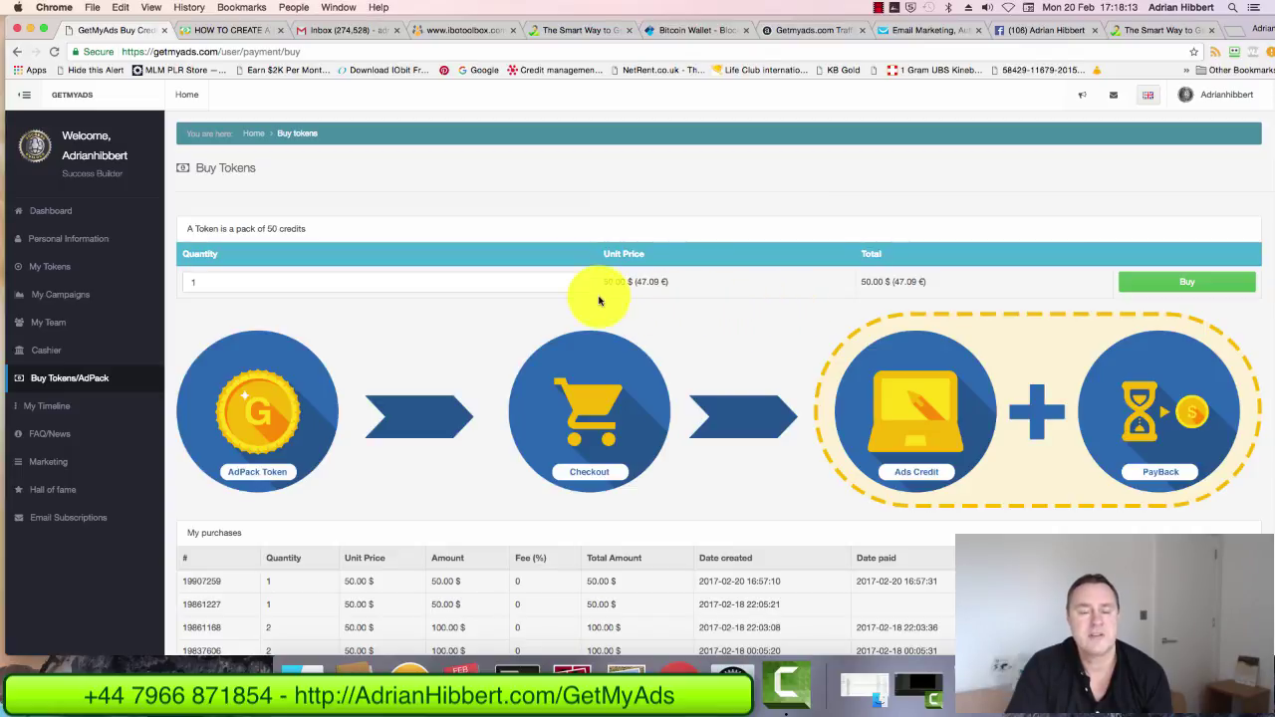
# Buy one 50.00 $ token paid with credits, leaving a 14.3440 balance.
pyautogui.click(1165, 288)
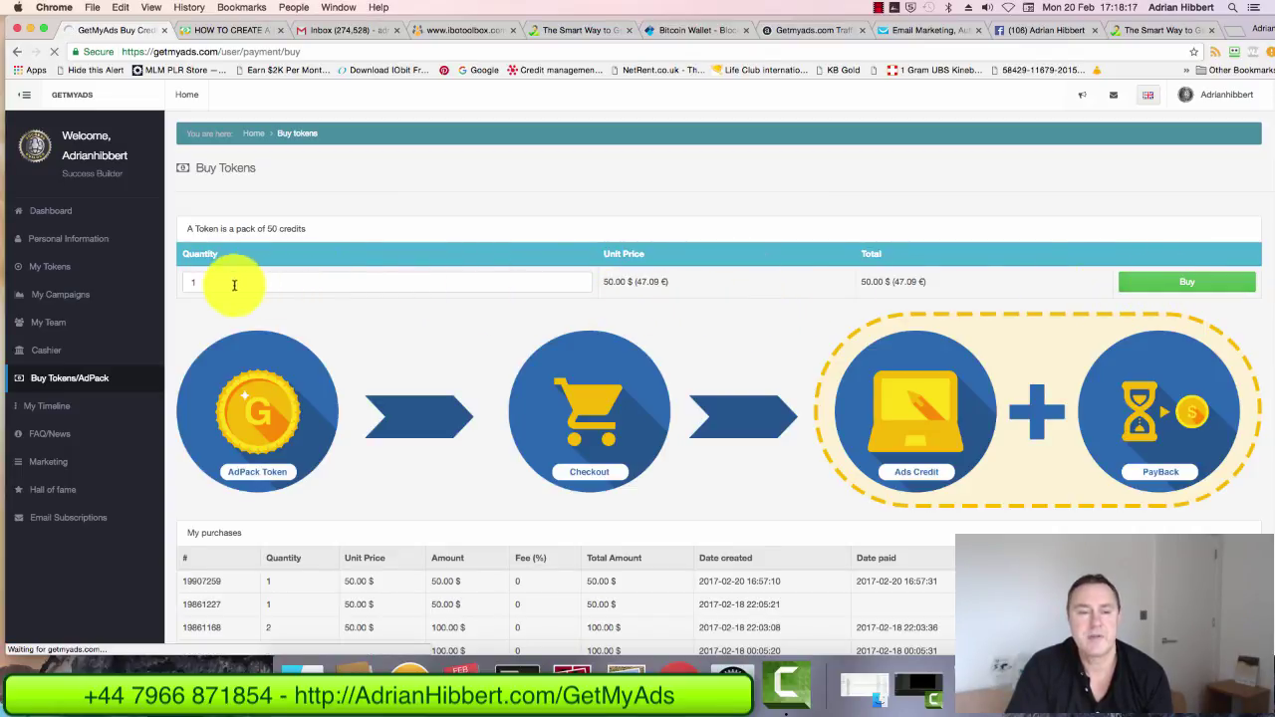
pyautogui.scroll(-7, 905, 333)
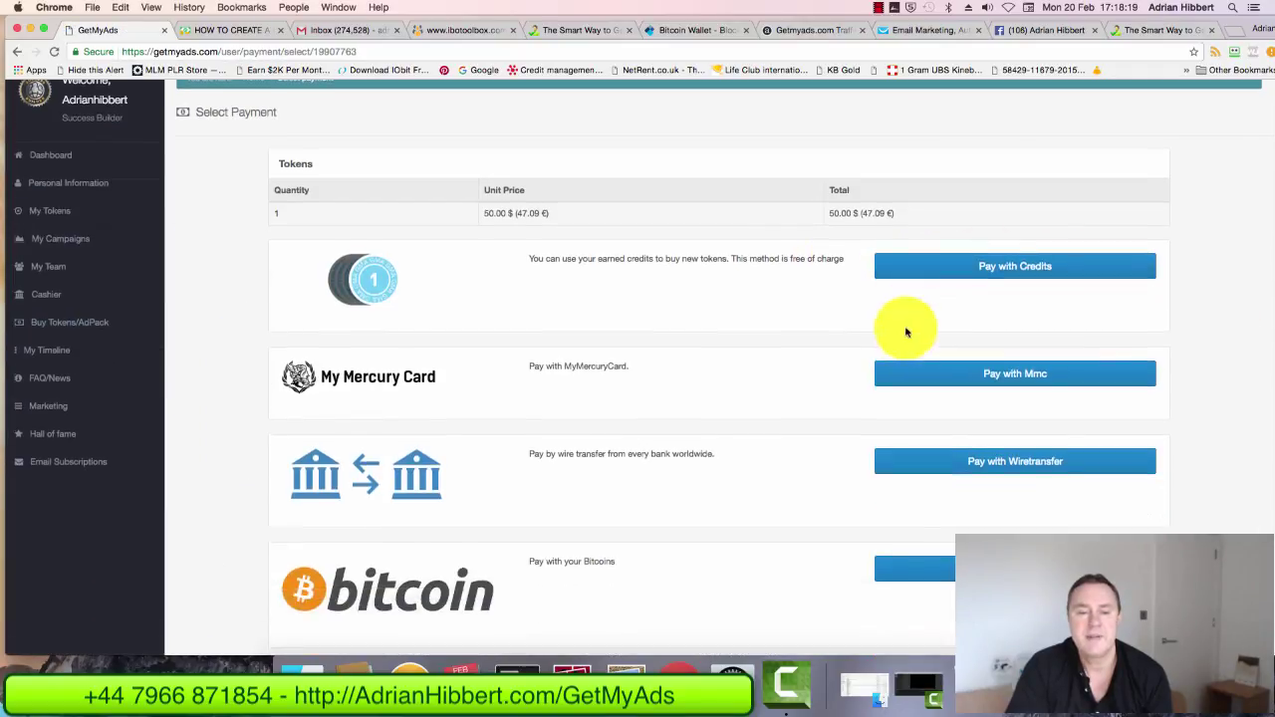
pyautogui.scroll(-2, 605, 344)
pyautogui.scroll(9, 568, 392)
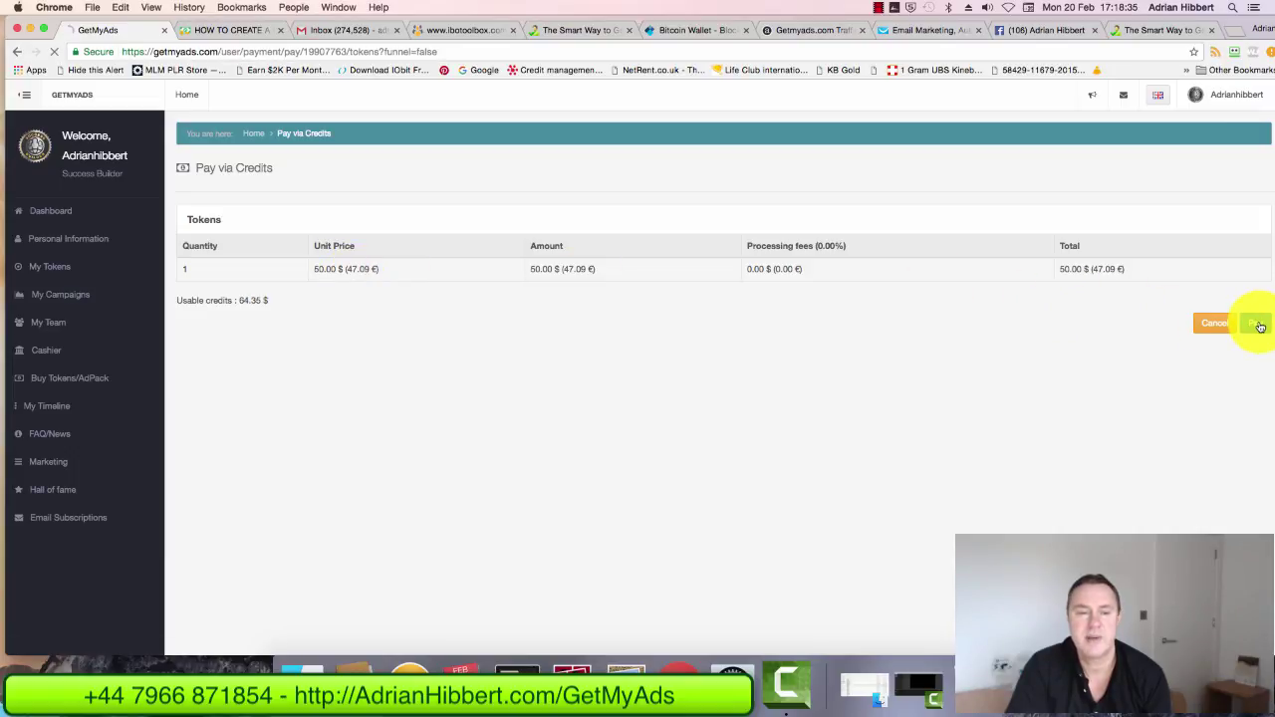
pyautogui.click(1257, 323)
pyautogui.doubleClick(257, 300)
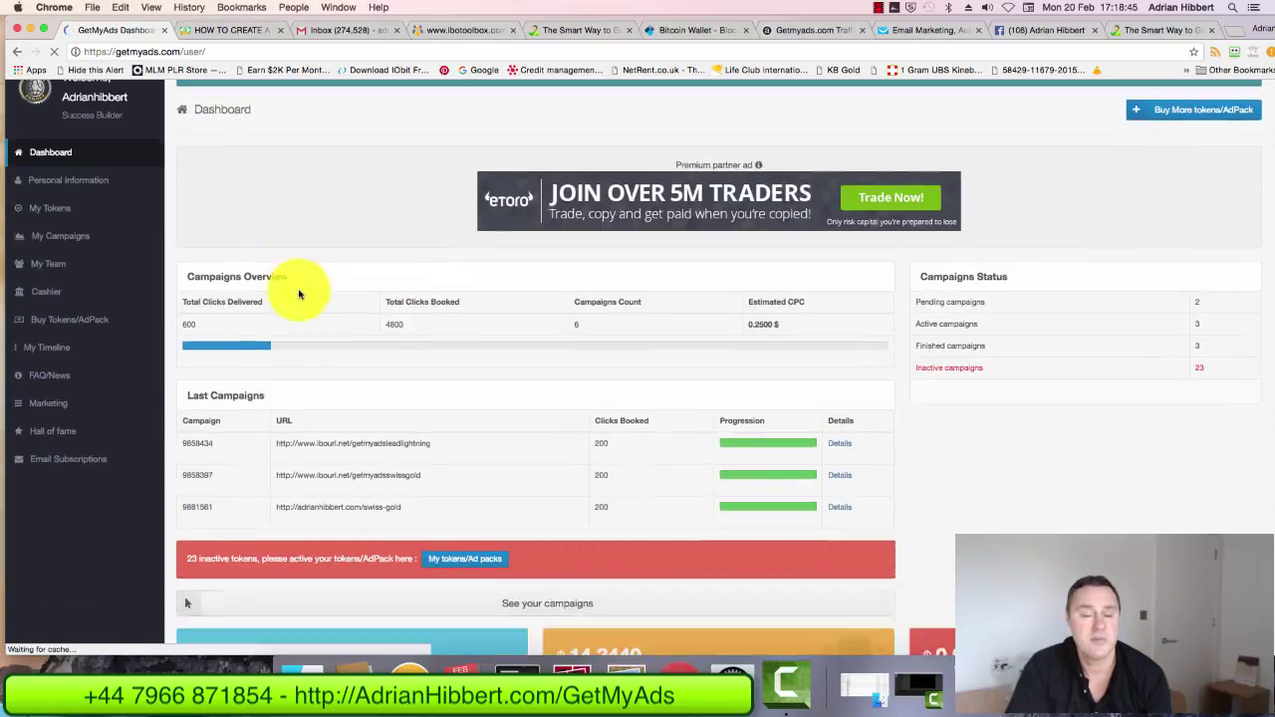
pyautogui.scroll(-4, 297, 288)
pyautogui.scroll(-5, 294, 294)
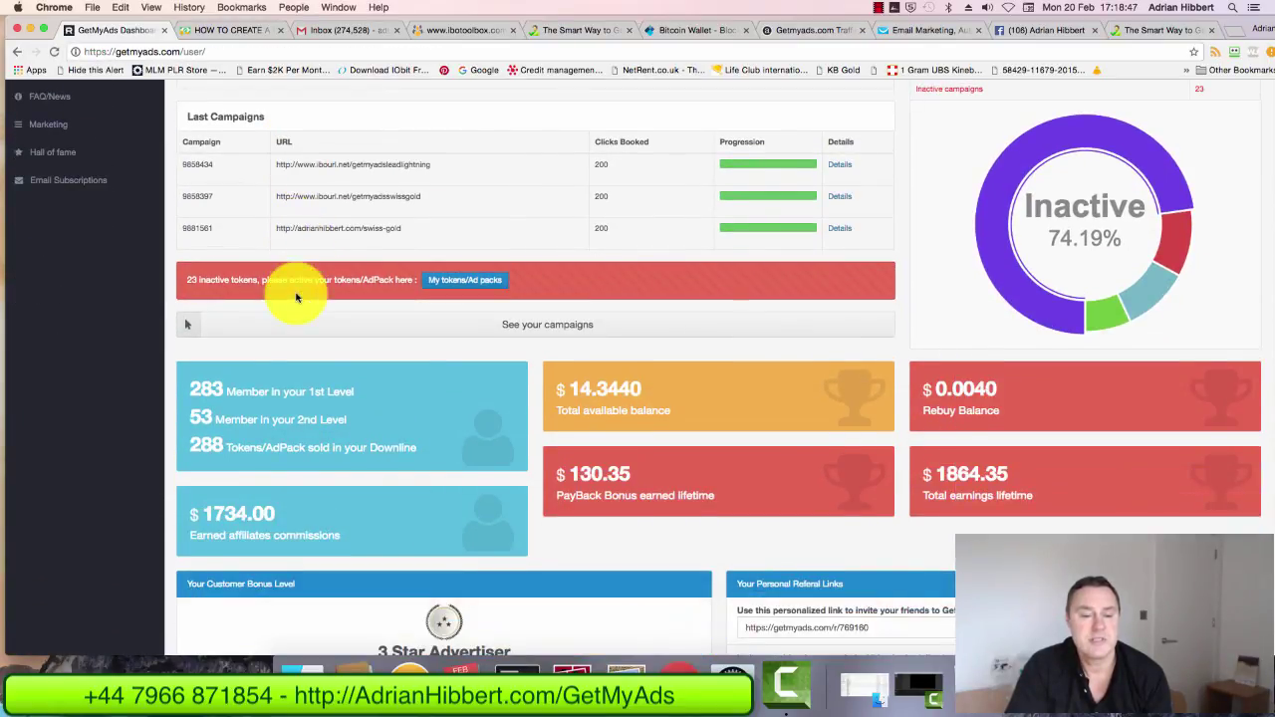
pyautogui.scroll(-2, 288, 329)
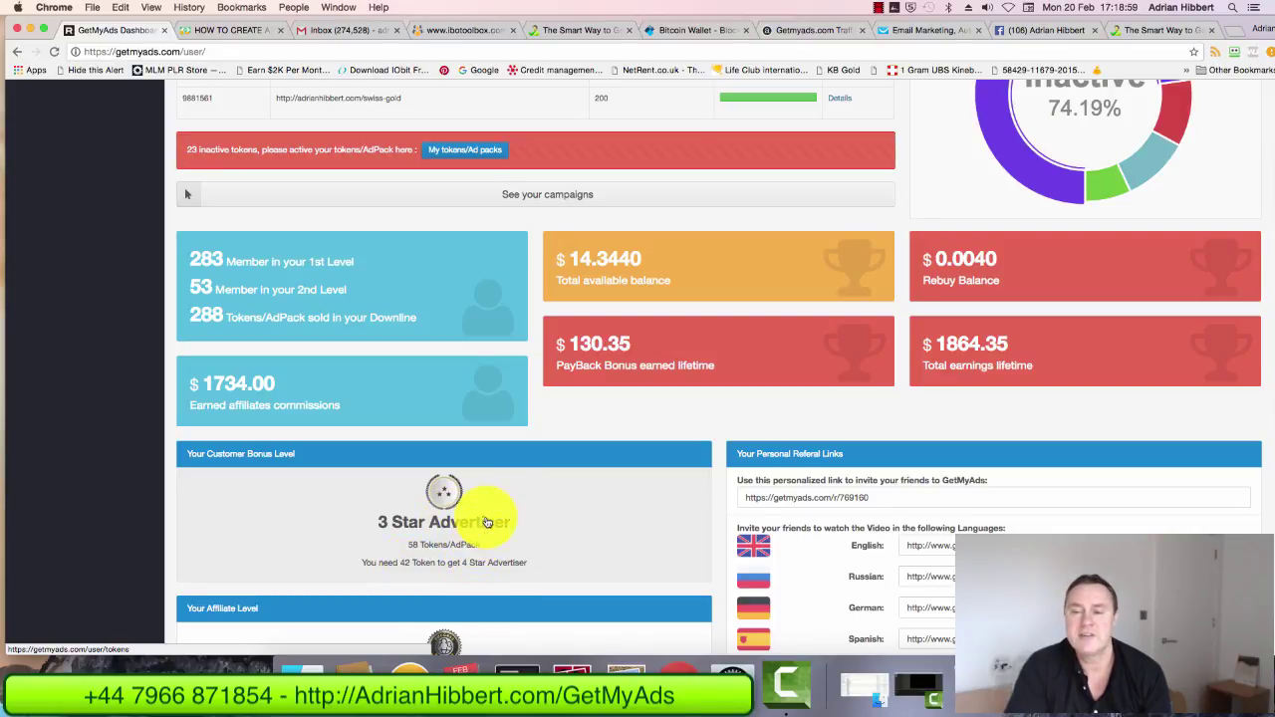
pyautogui.scroll(1, 491, 516)
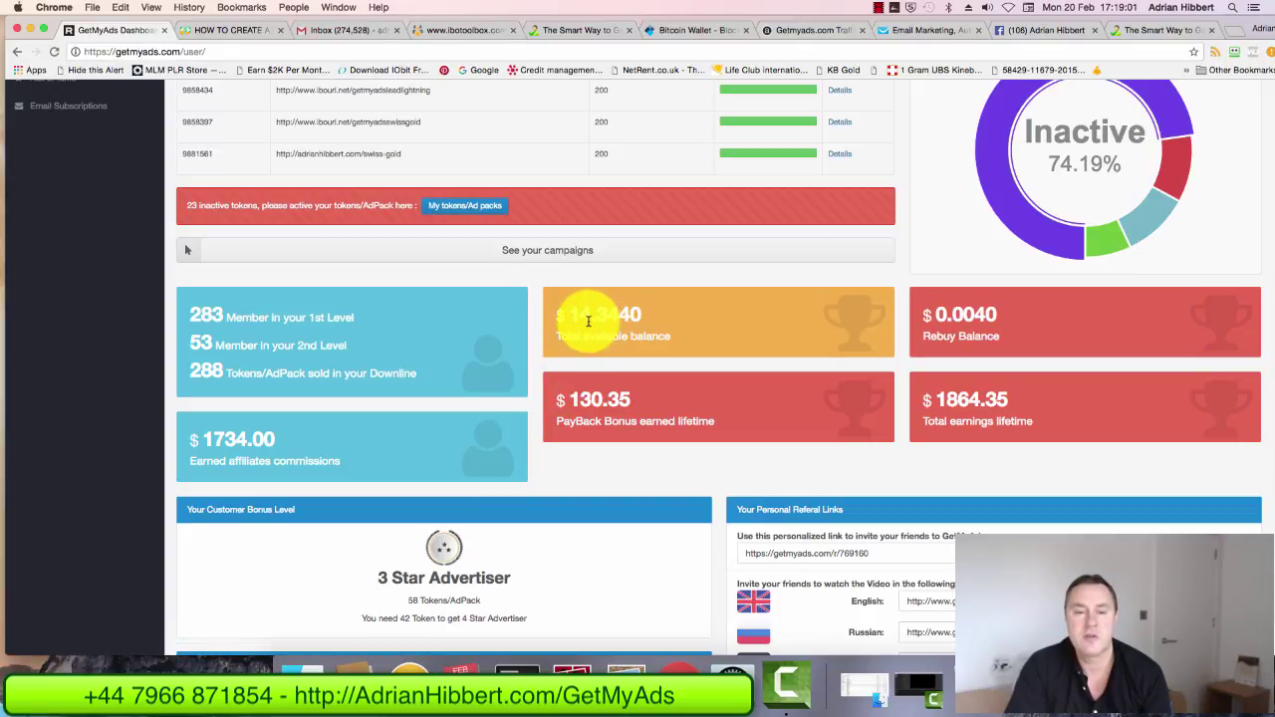
pyautogui.scroll(5, 587, 321)
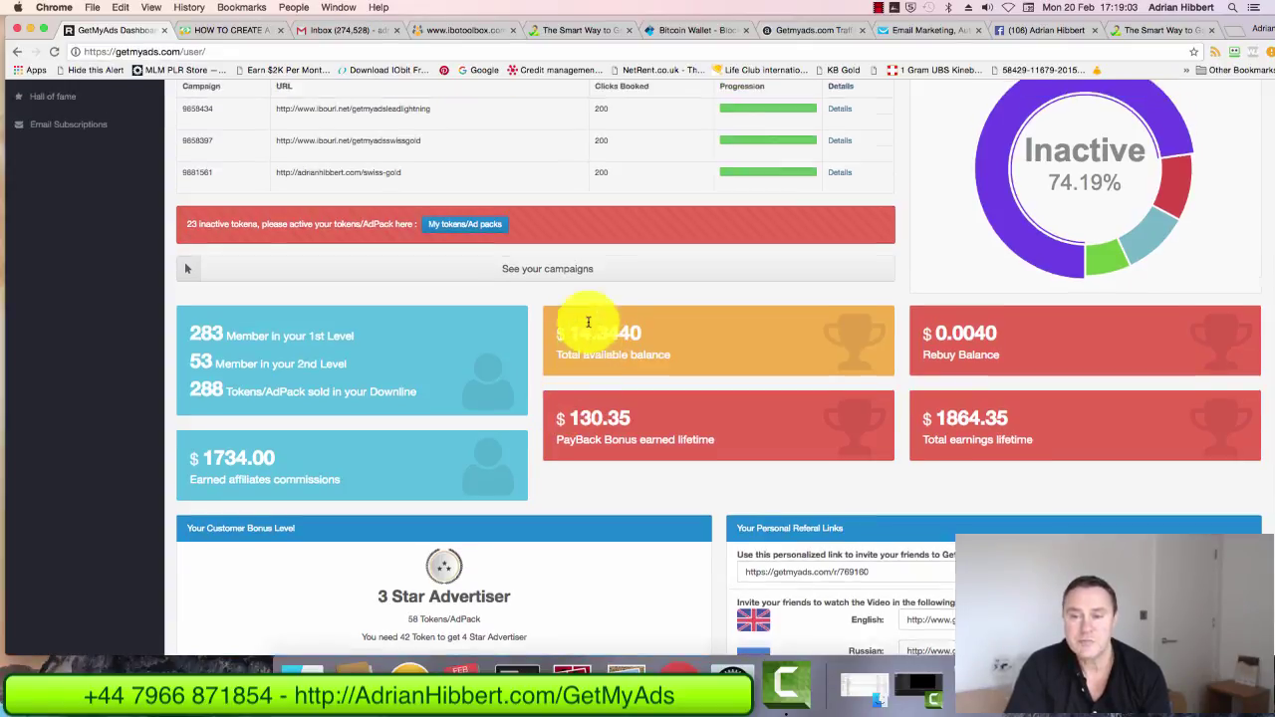
pyautogui.scroll(2, 588, 349)
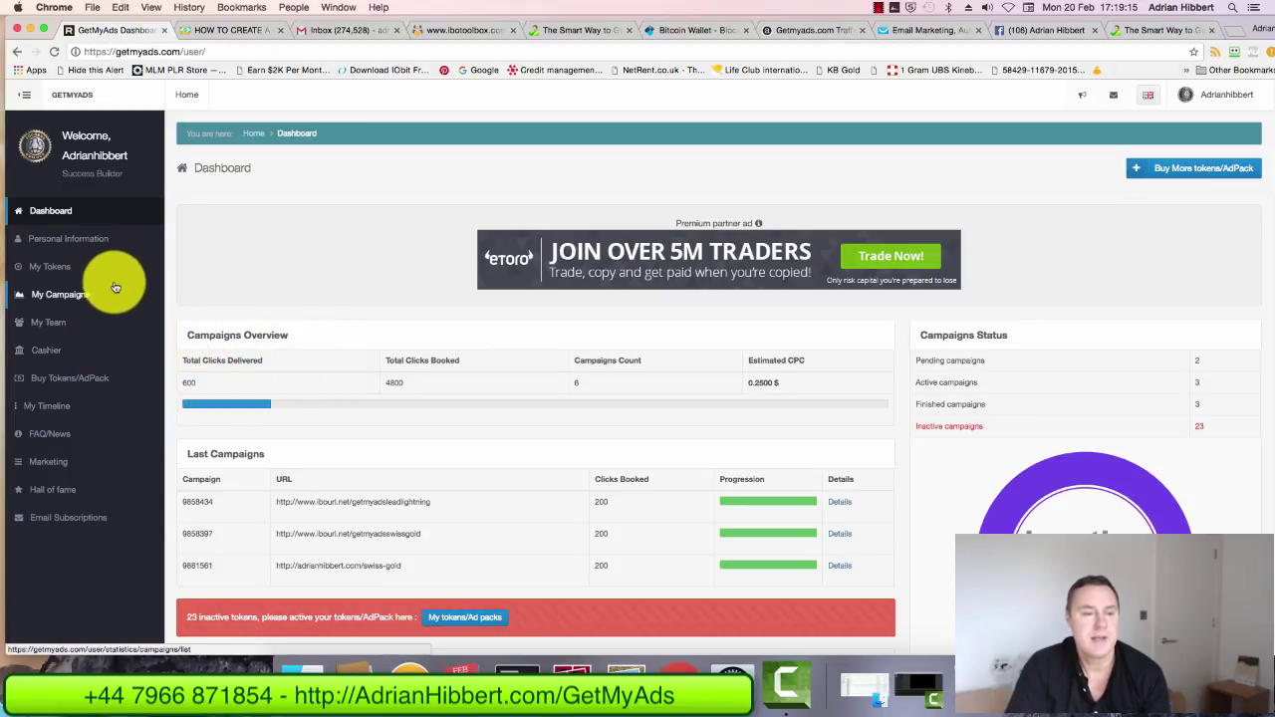
# In My Tokens, activate traffic on the newest token and pick the 200 Clicks product.
pyautogui.click(47, 270)
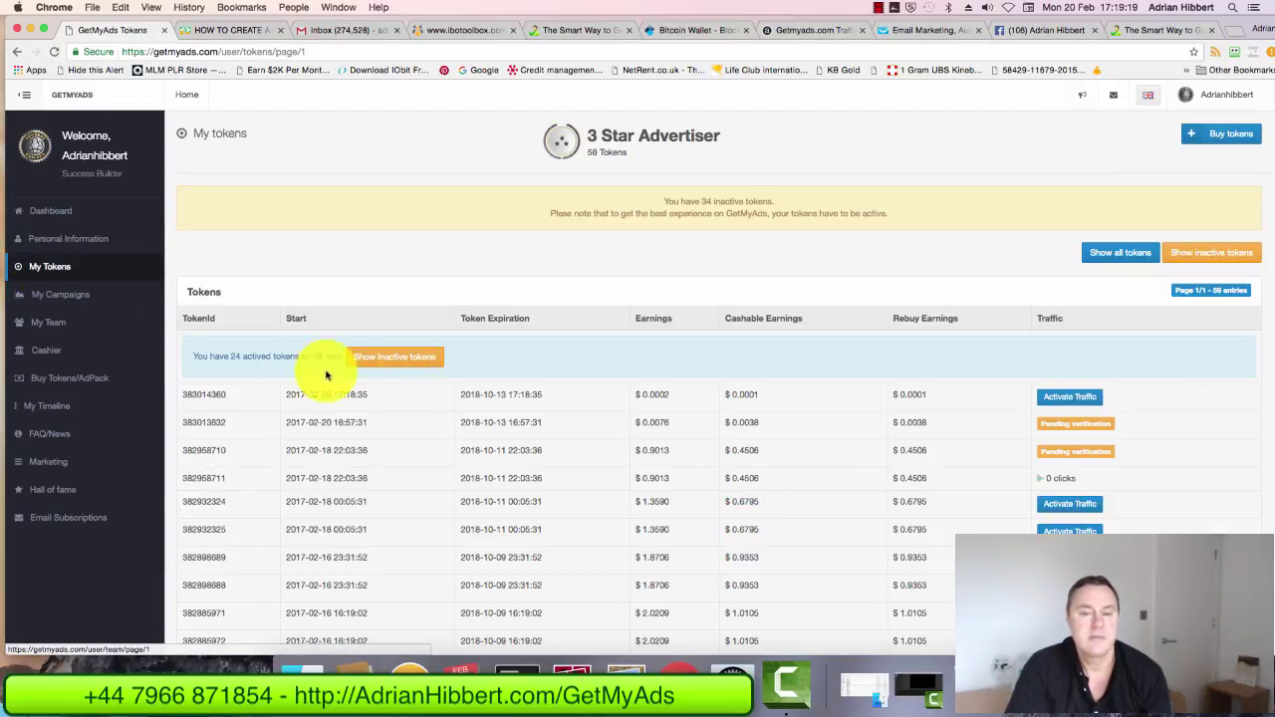
pyautogui.scroll(-1, 515, 395)
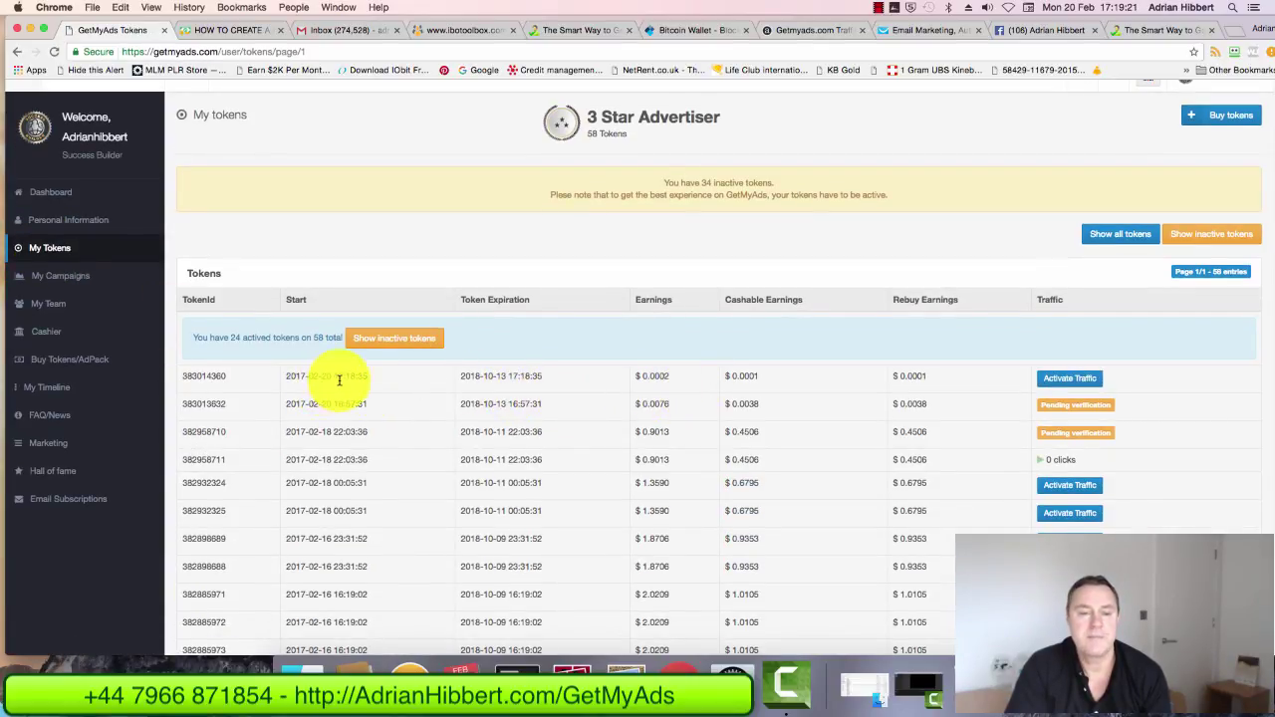
pyautogui.scroll(-1, 339, 380)
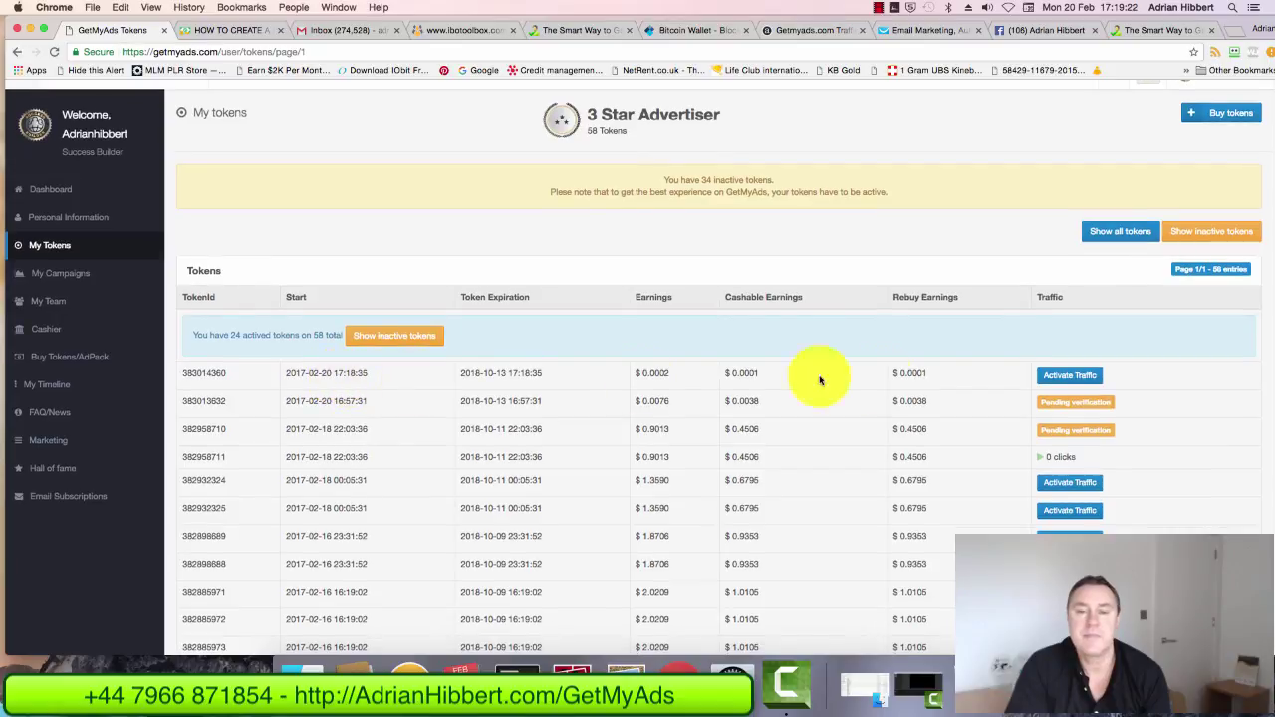
pyautogui.click(1060, 376)
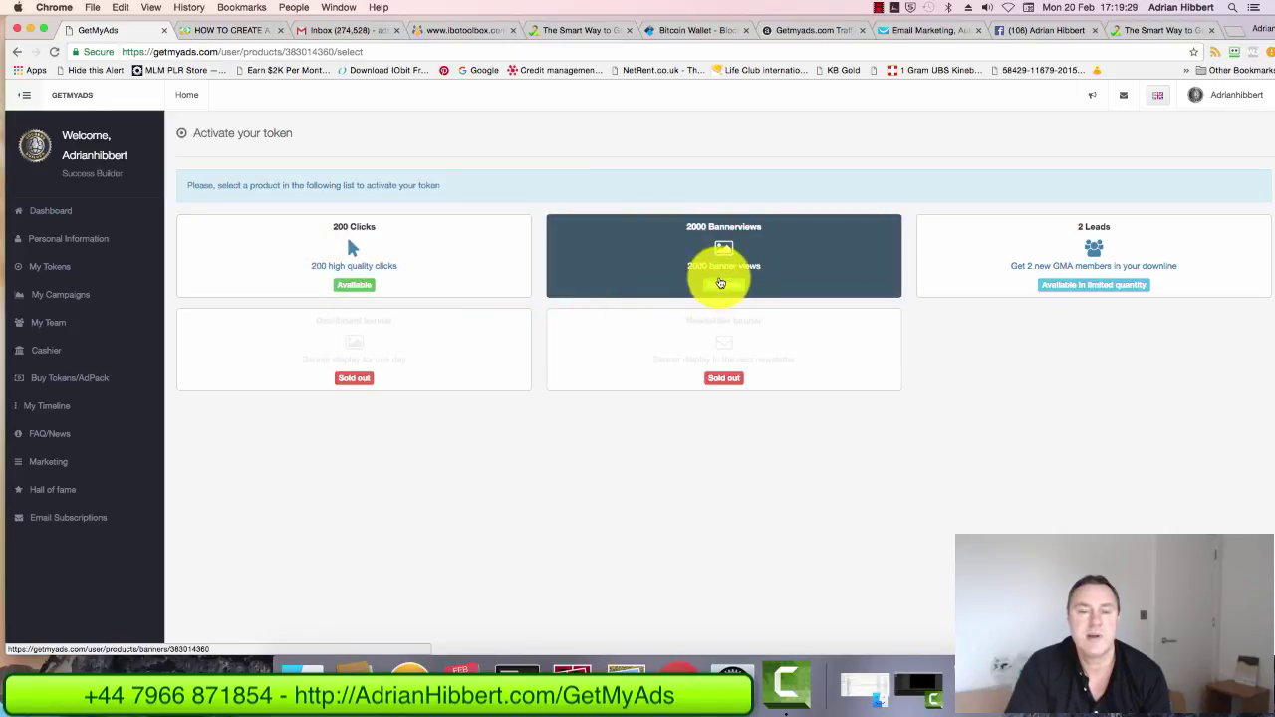
pyautogui.click(348, 287)
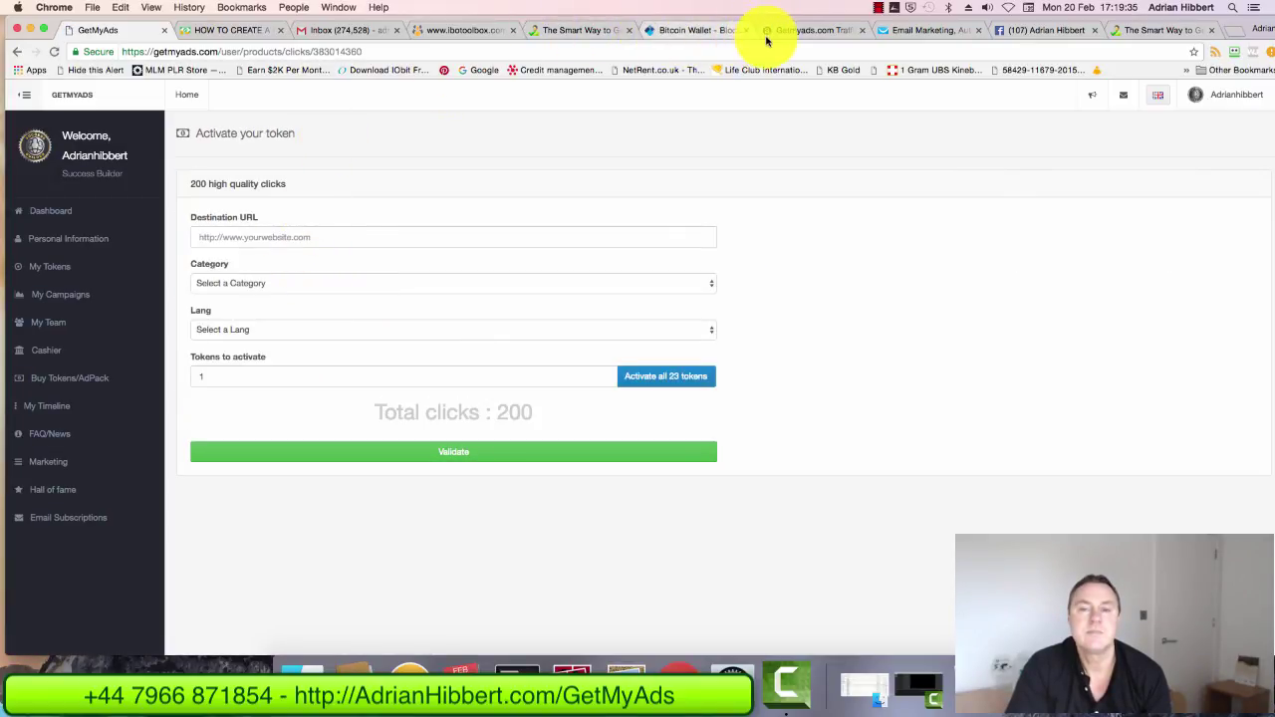
# Copy the getmyadsleadlightning2 short link address from the IBOtoolbox iBOurl list.
pyautogui.click(468, 30)
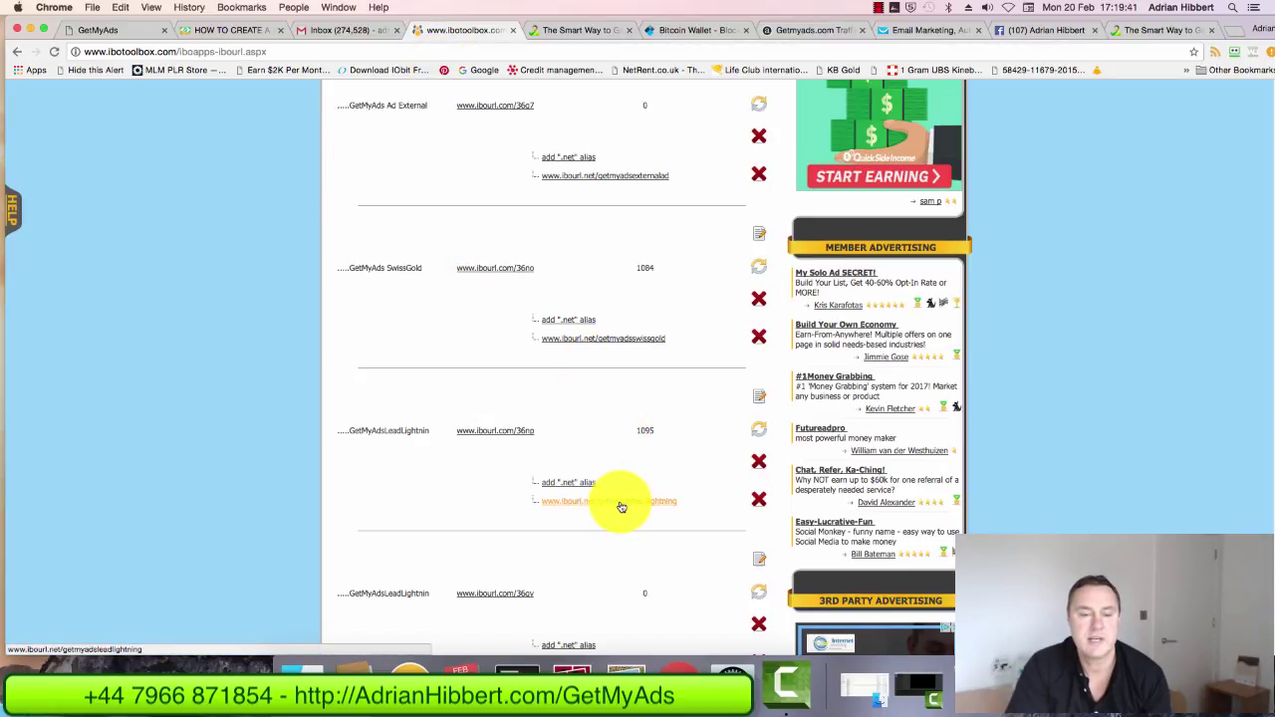
pyautogui.scroll(-3, 625, 506)
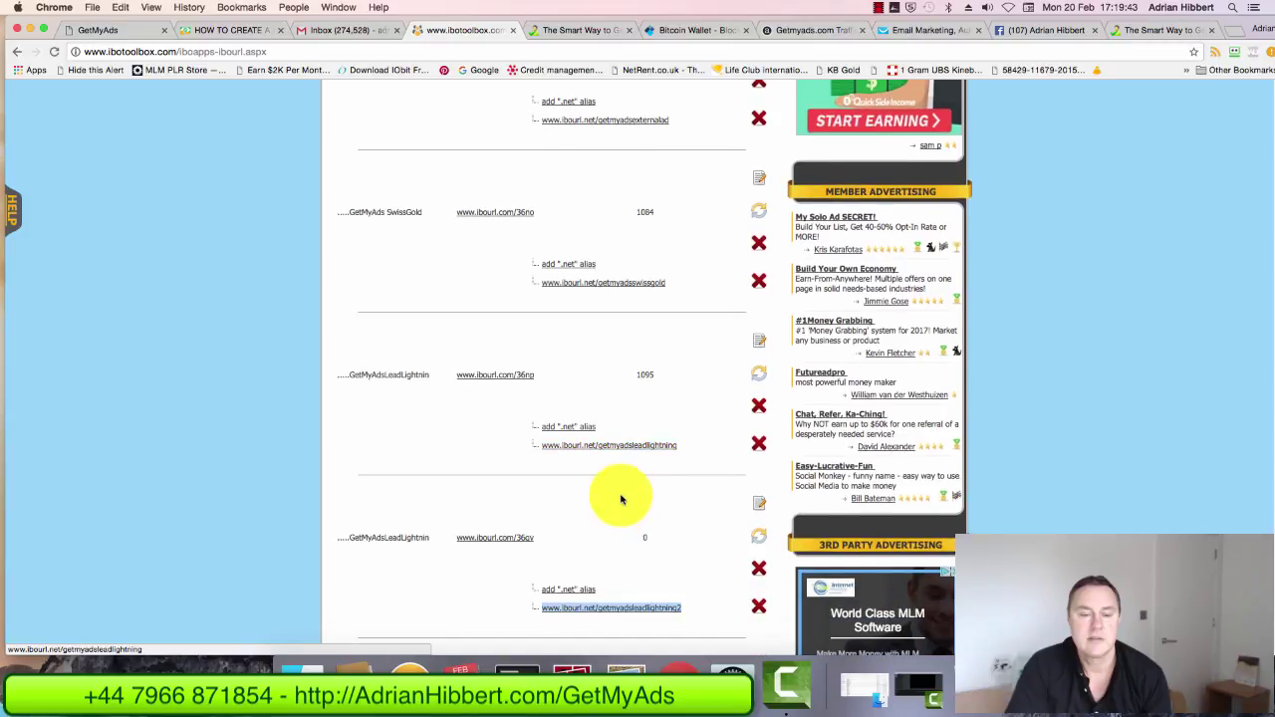
pyautogui.rightClick(619, 516)
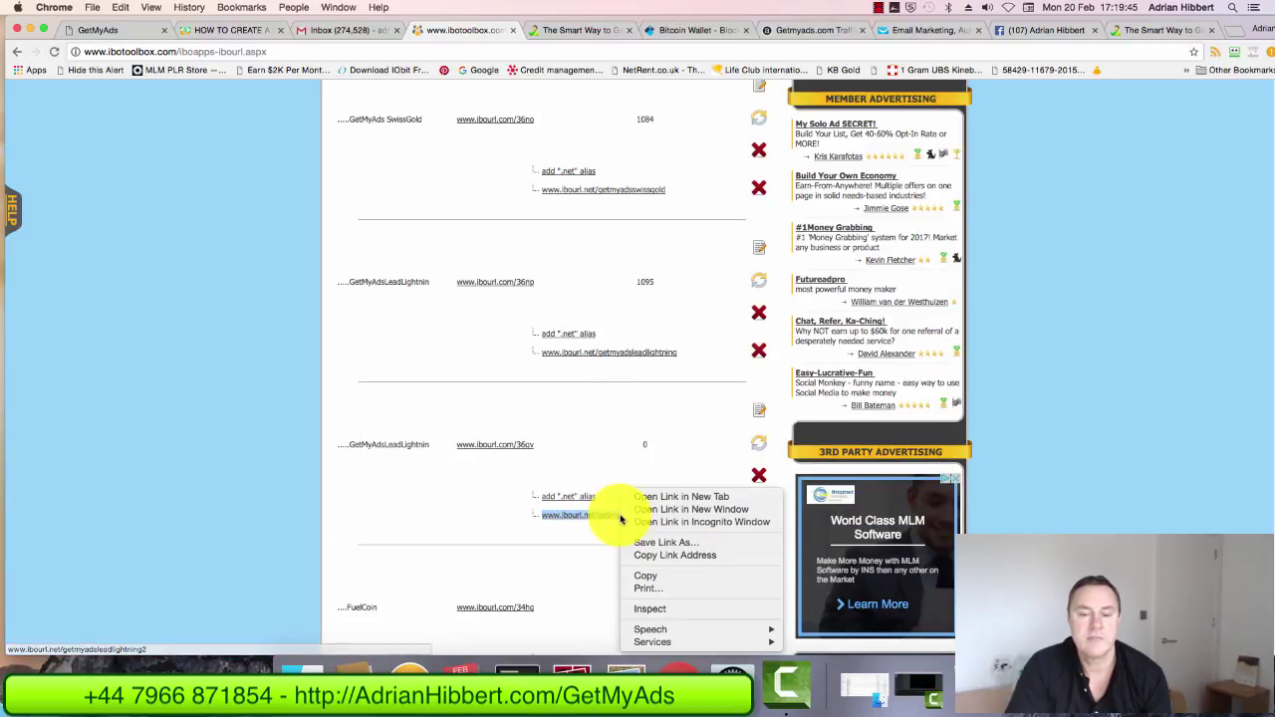
pyautogui.click(663, 555)
pyautogui.scroll(5, 398, 219)
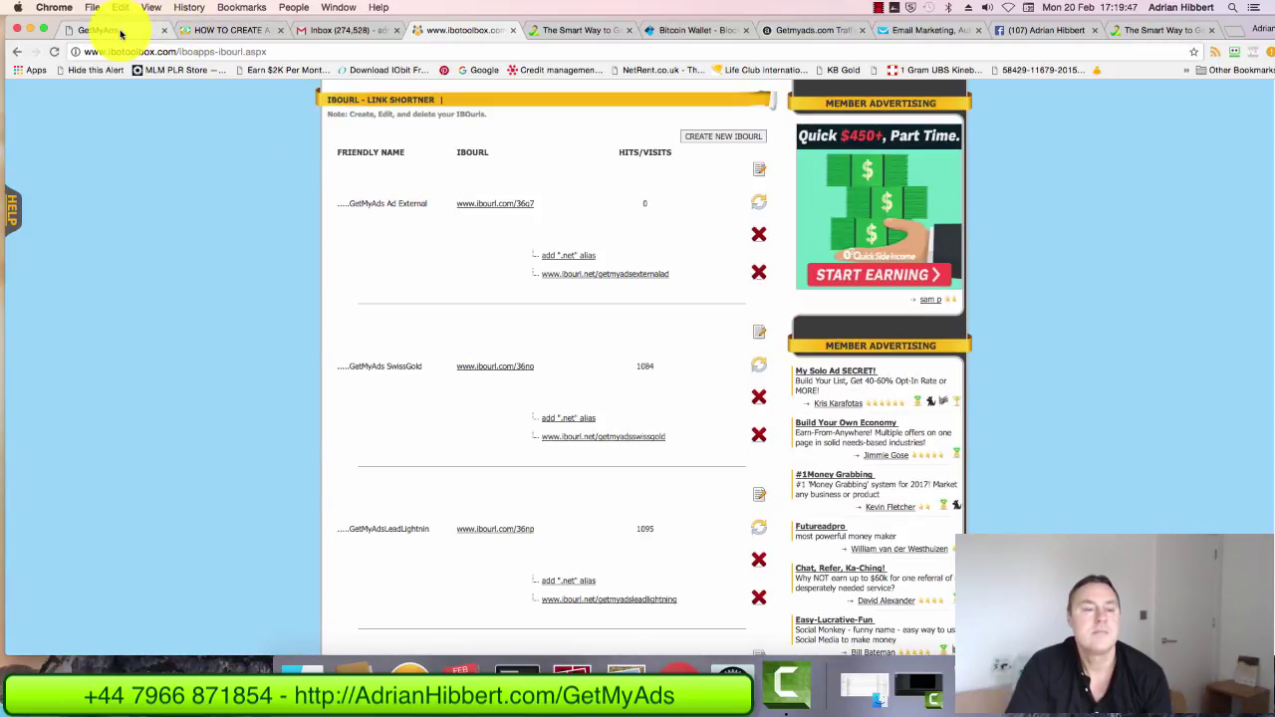
pyautogui.scroll(-3, 516, 244)
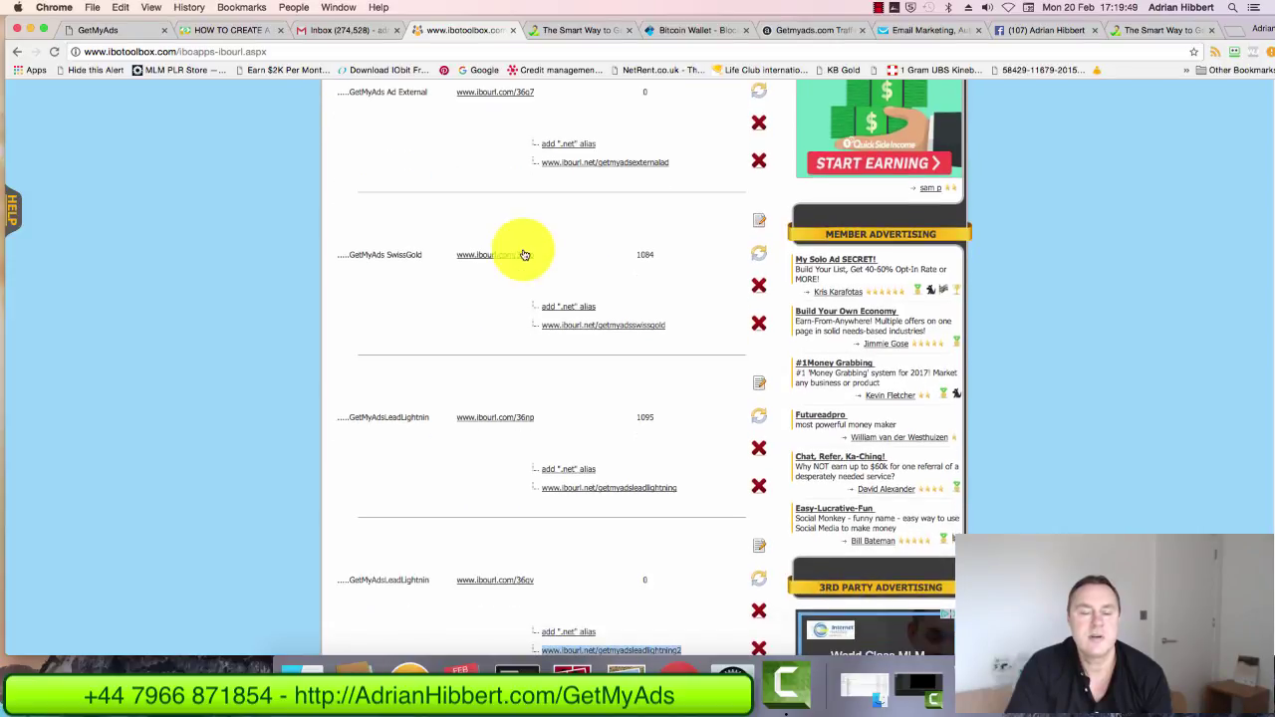
pyautogui.scroll(-1, 523, 251)
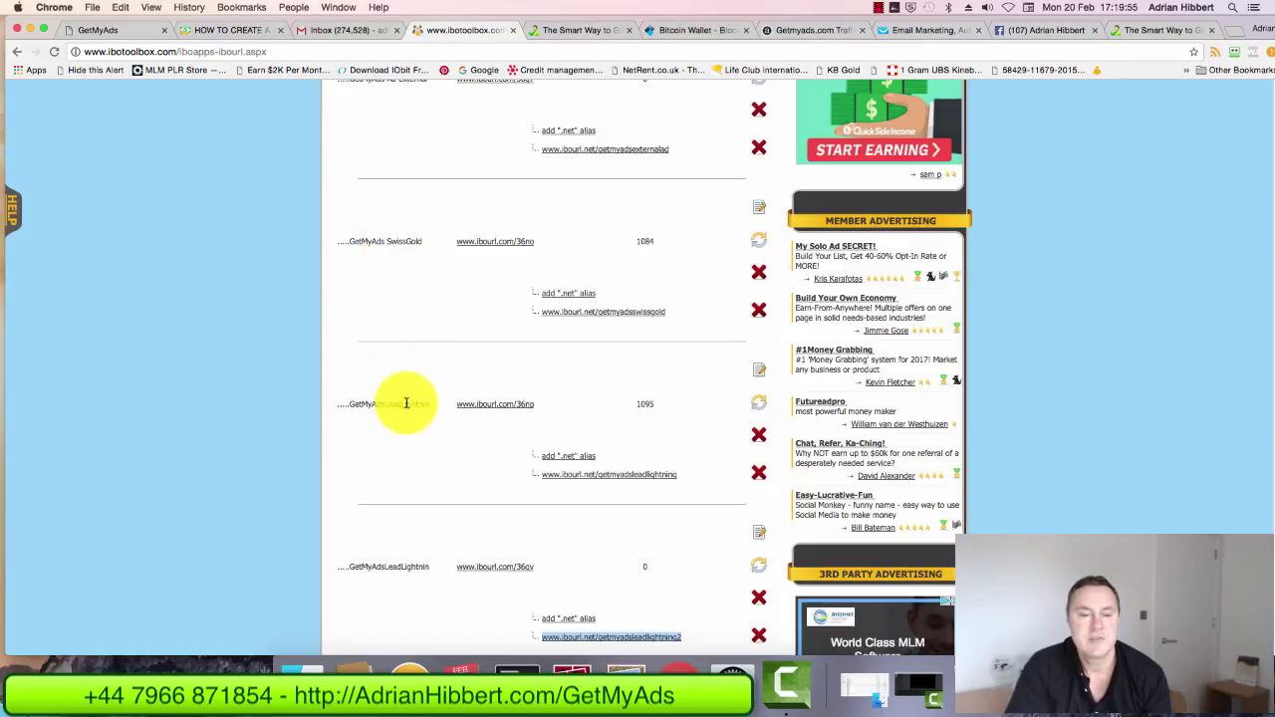
pyautogui.moveTo(409, 404); pyautogui.dragTo(429, 404)
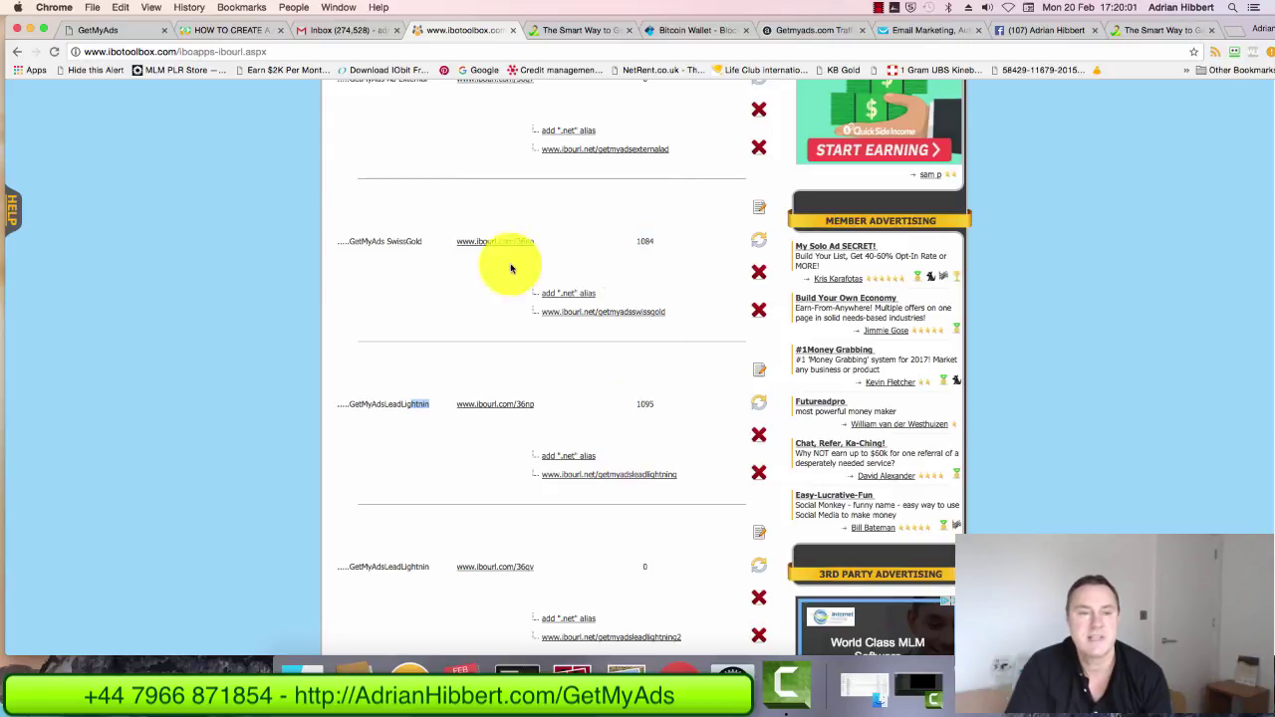
# Reload the lead capture landing page so its countdown and email sign-up popup return.
pyautogui.click(215, 34)
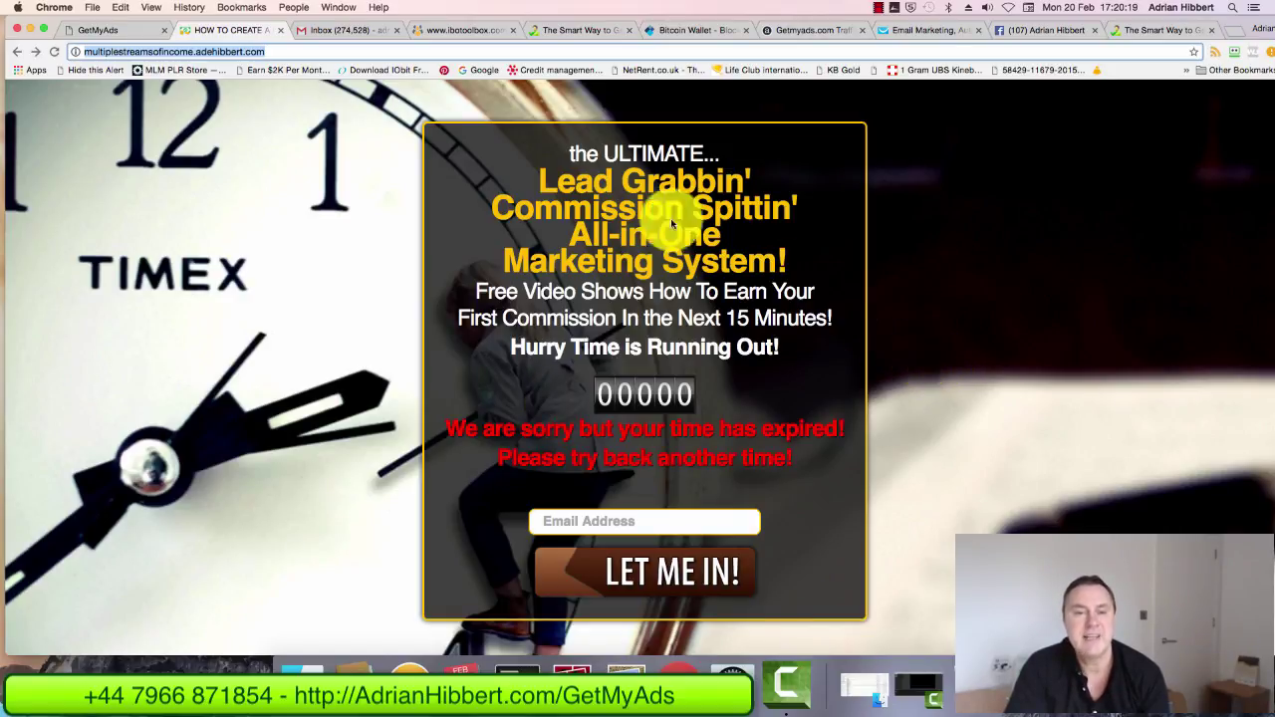
pyautogui.rightClick(986, 244)
pyautogui.click(999, 271)
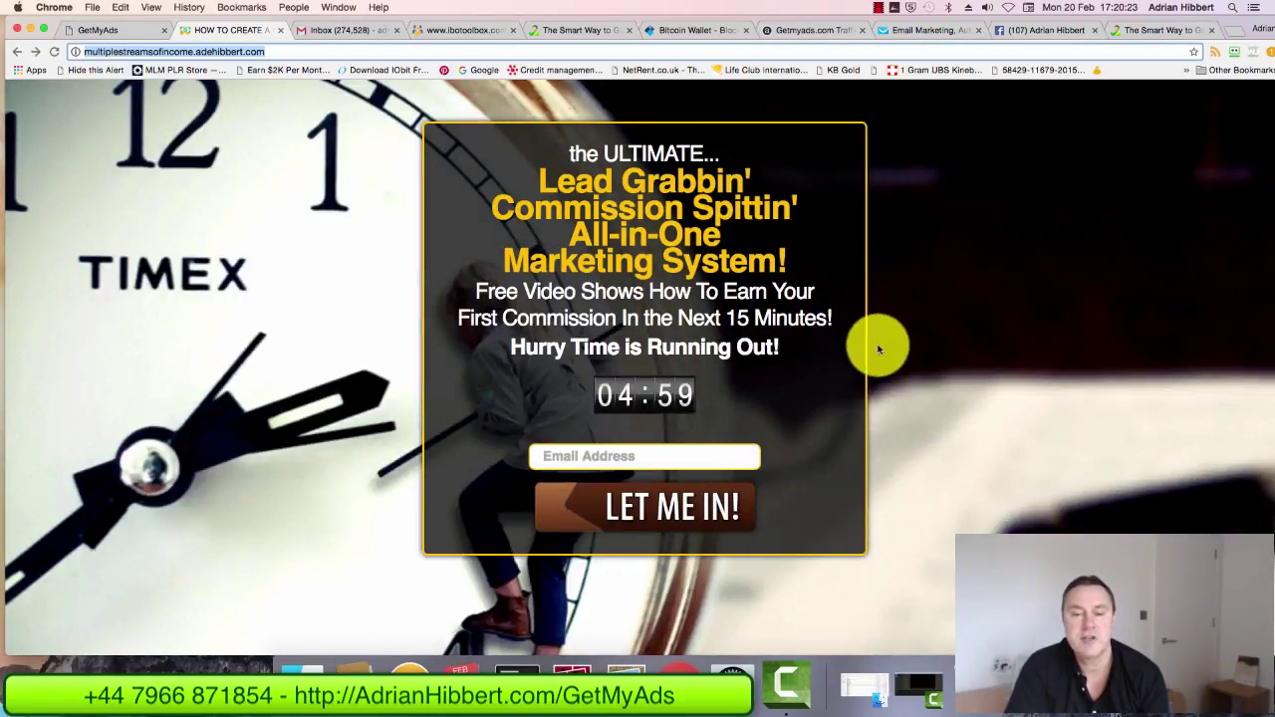
pyautogui.moveTo(184, 34)
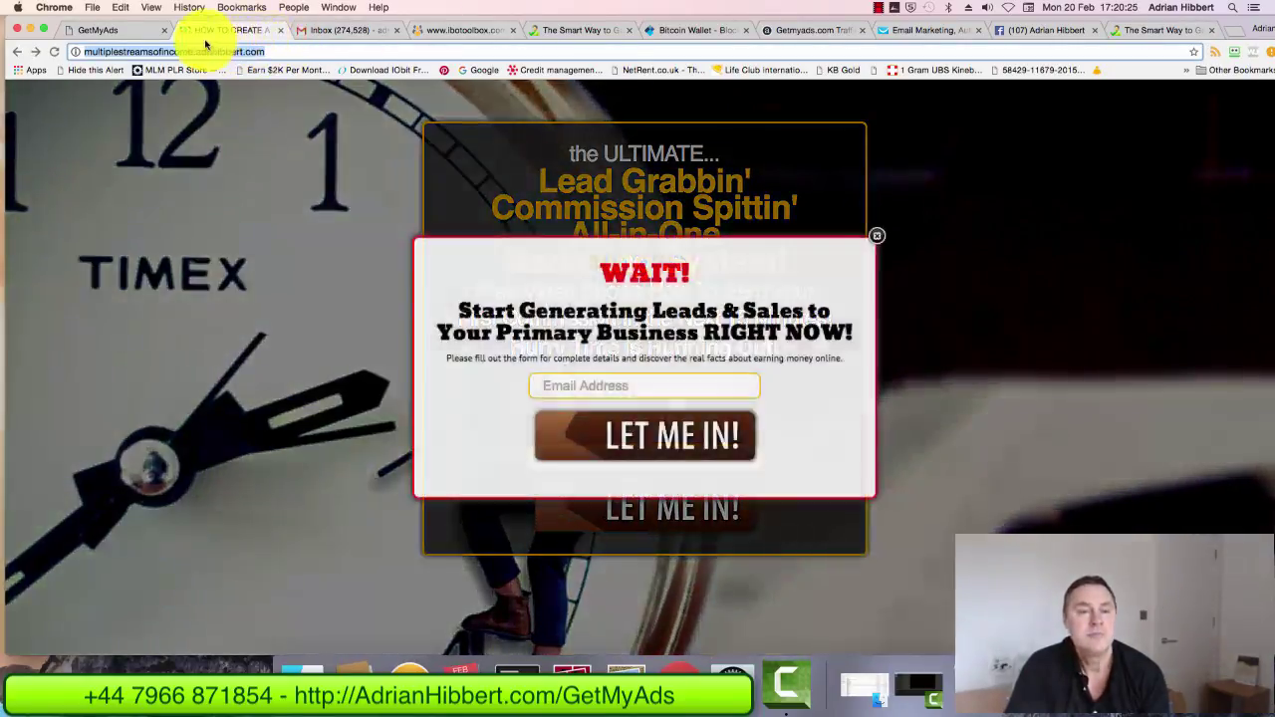
# Set Destination URL to the getmyadsleadlightning2 link, category Make Money & MLM, language English, and validate.
pyautogui.click(118, 30)
pyautogui.click(264, 239)
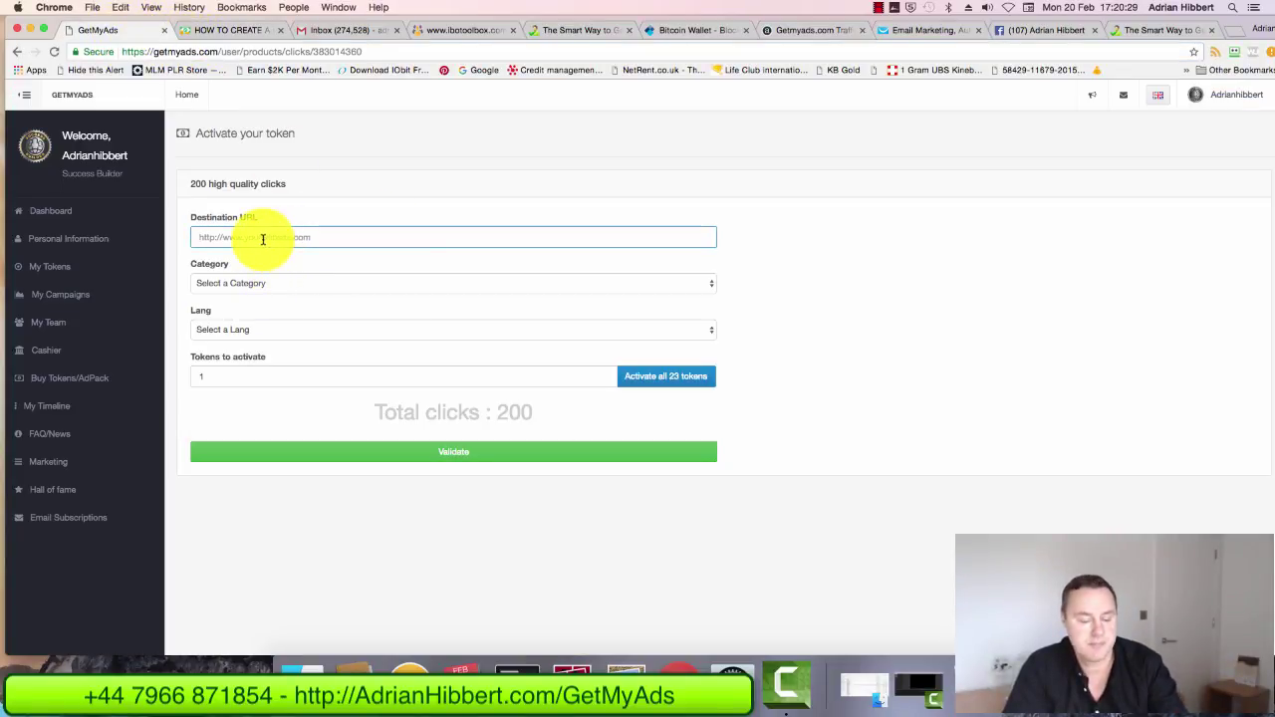
pyautogui.press('Down')
pyautogui.click(377, 286)
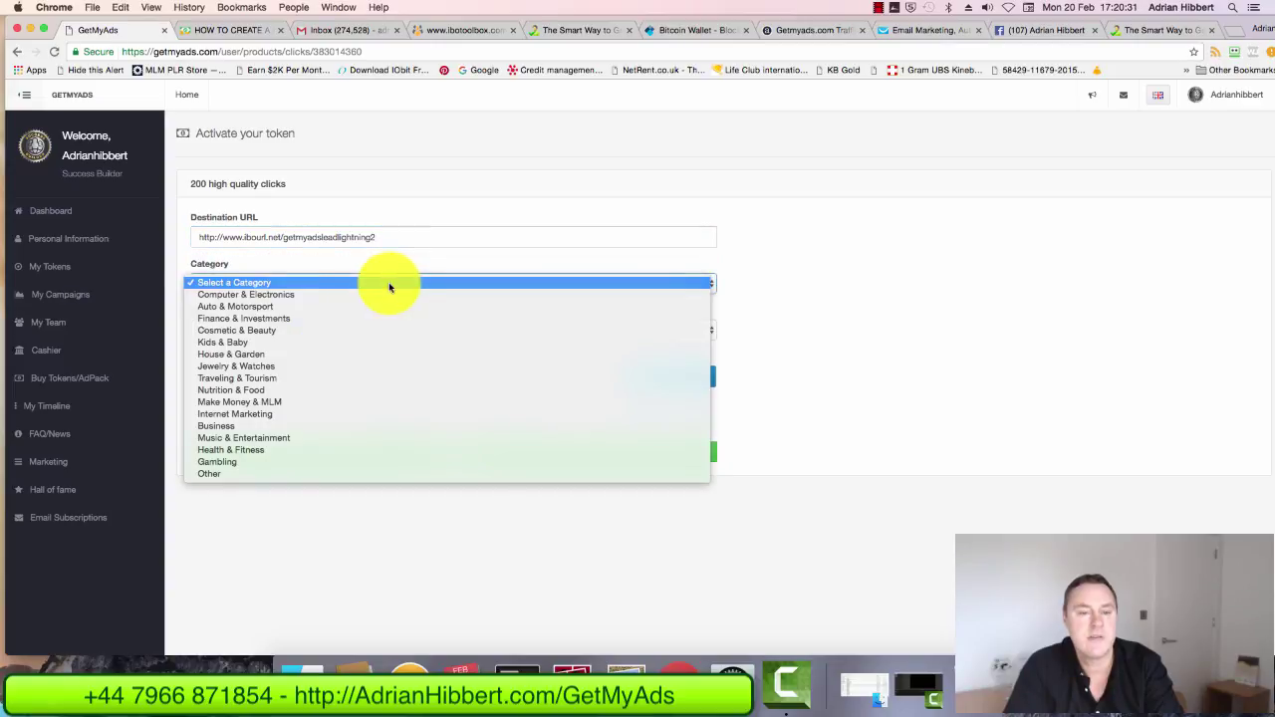
pyautogui.press('Escape')
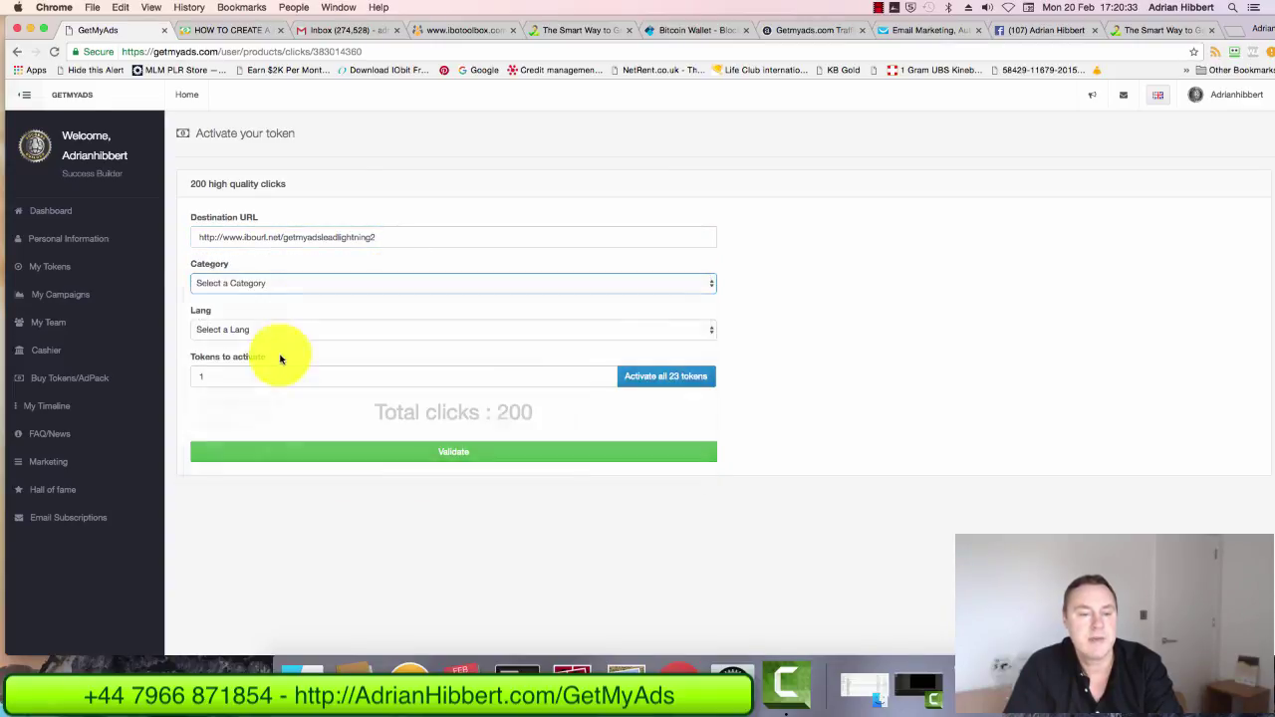
pyautogui.click(250, 329)
pyautogui.click(249, 356)
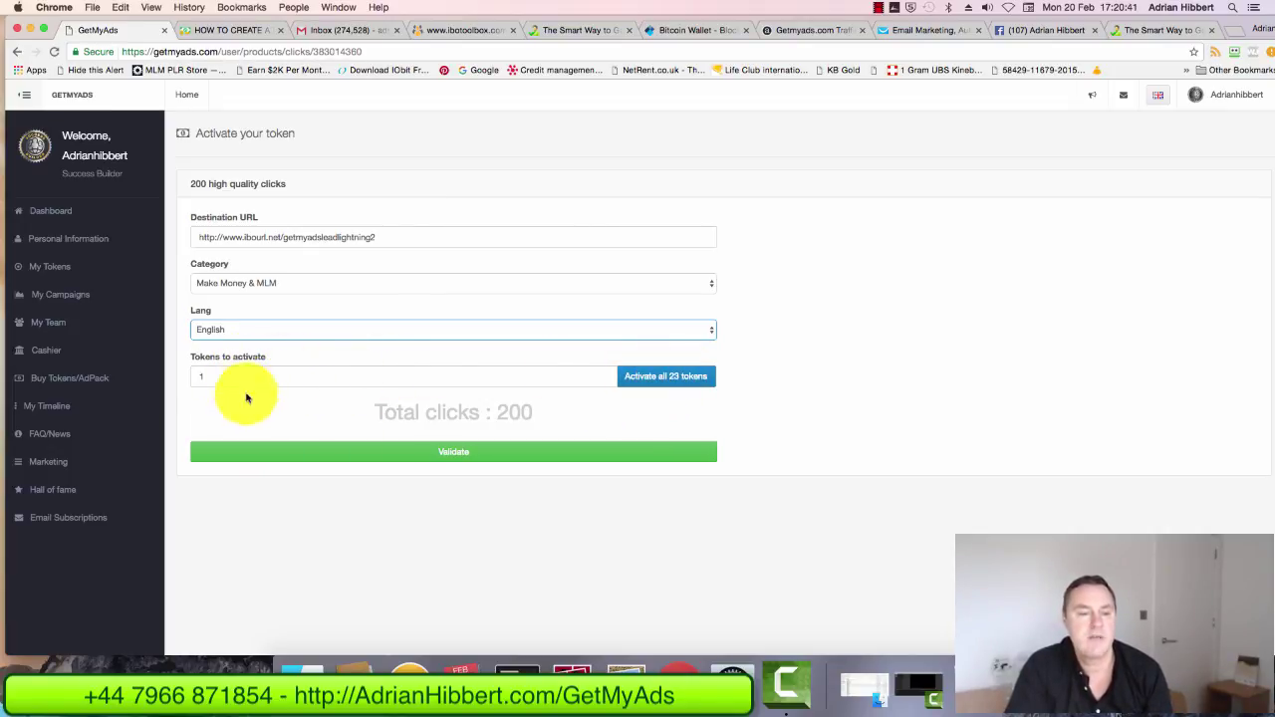
pyautogui.moveTo(556, 421); pyautogui.dragTo(431, 401)
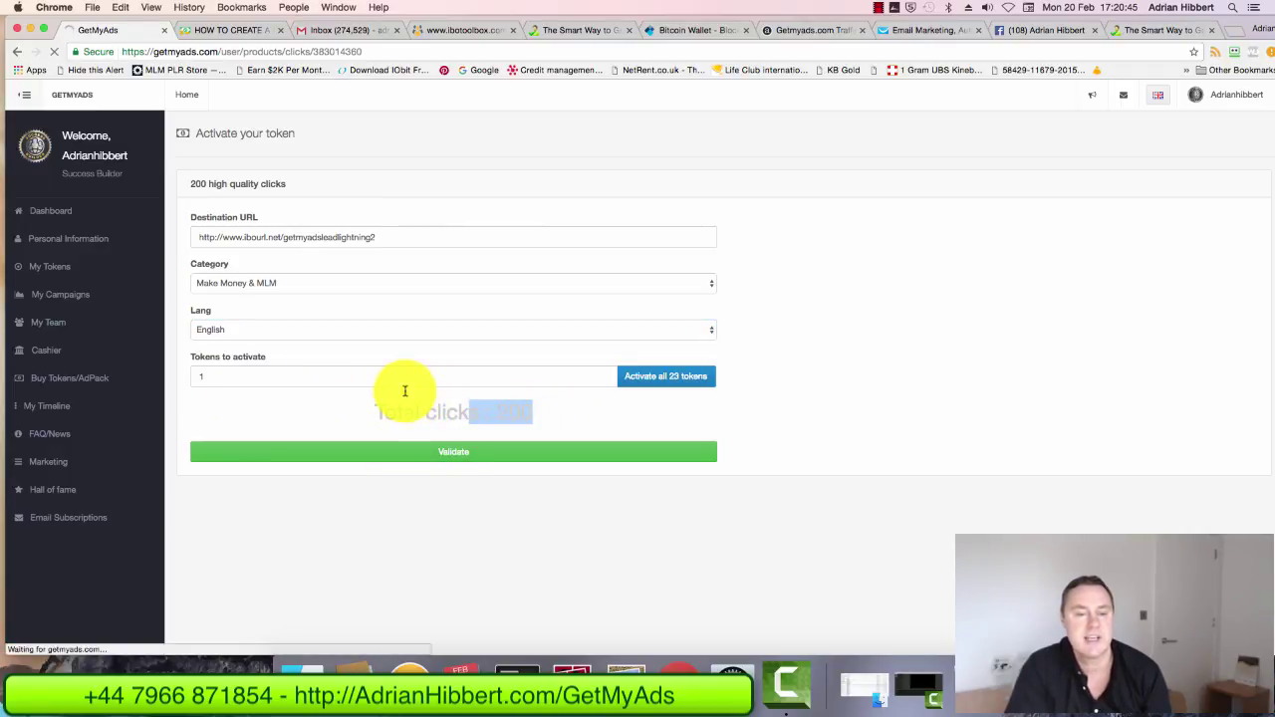
pyautogui.click(388, 451)
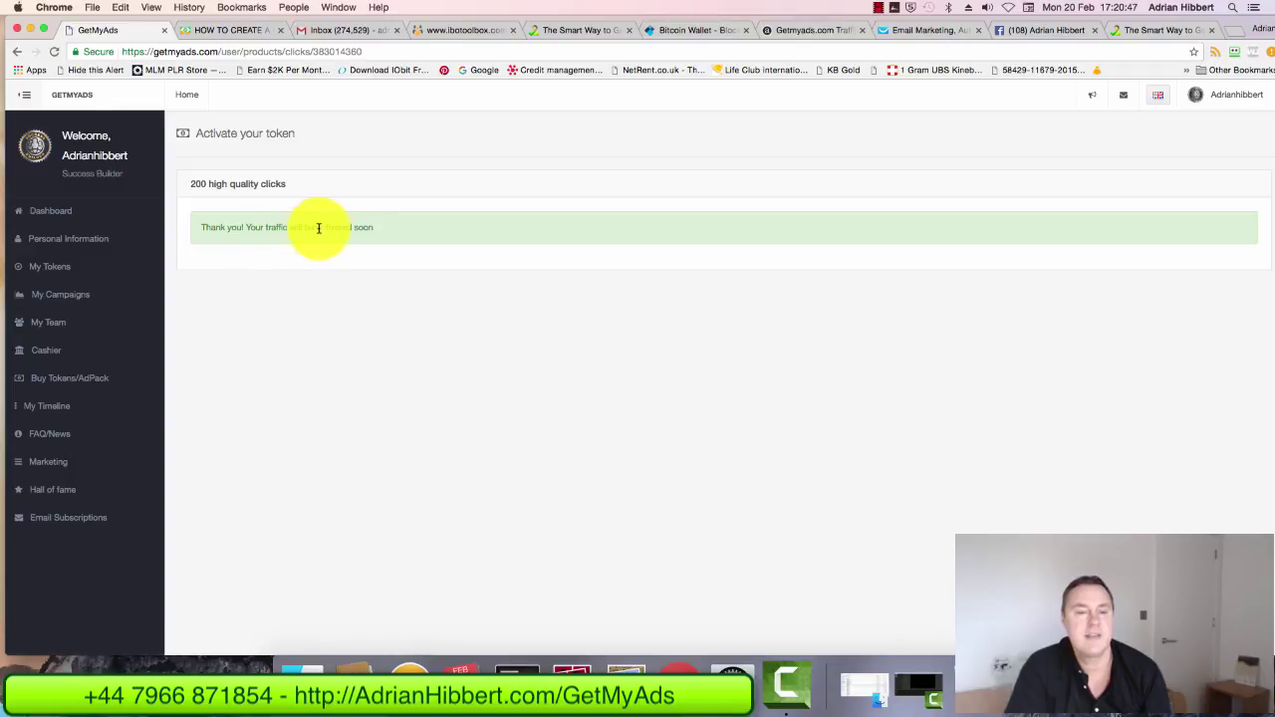
# Check My Tokens lists the newest token as pending verification, with 24 of 58 tokens active.
pyautogui.moveTo(336, 231); pyautogui.dragTo(307, 227)
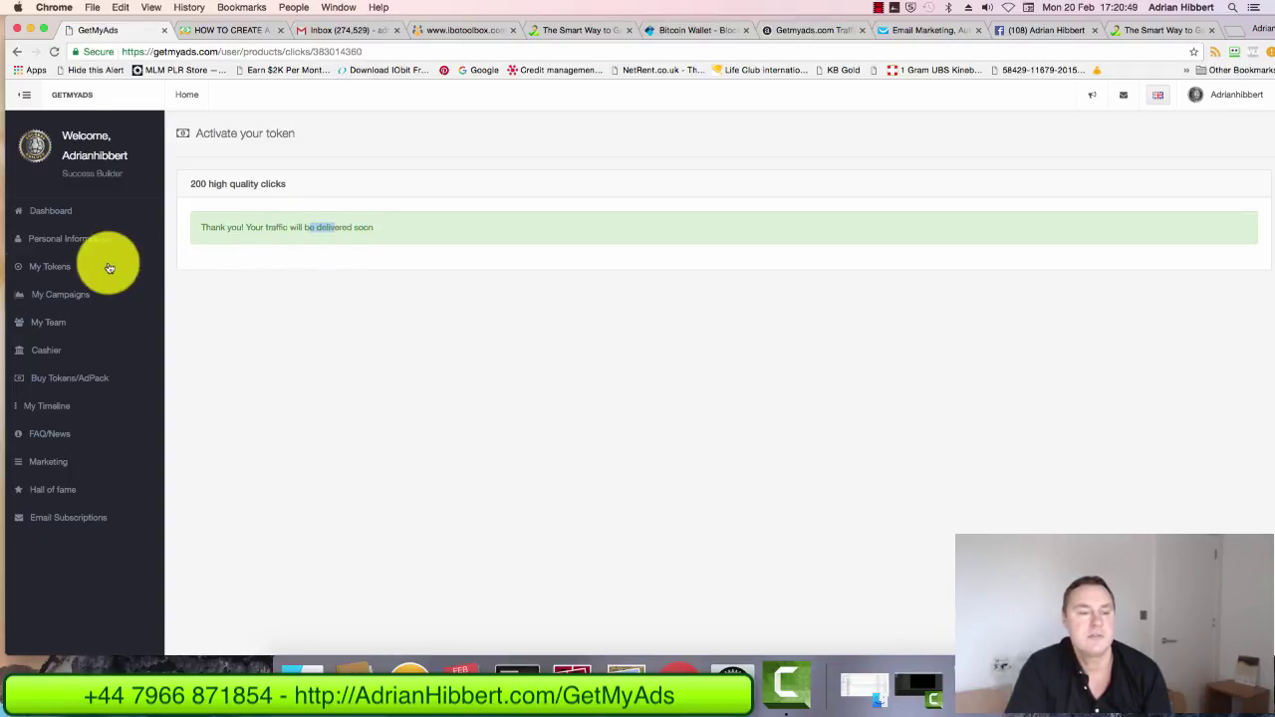
pyautogui.click(57, 268)
pyautogui.scroll(-3, 189, 279)
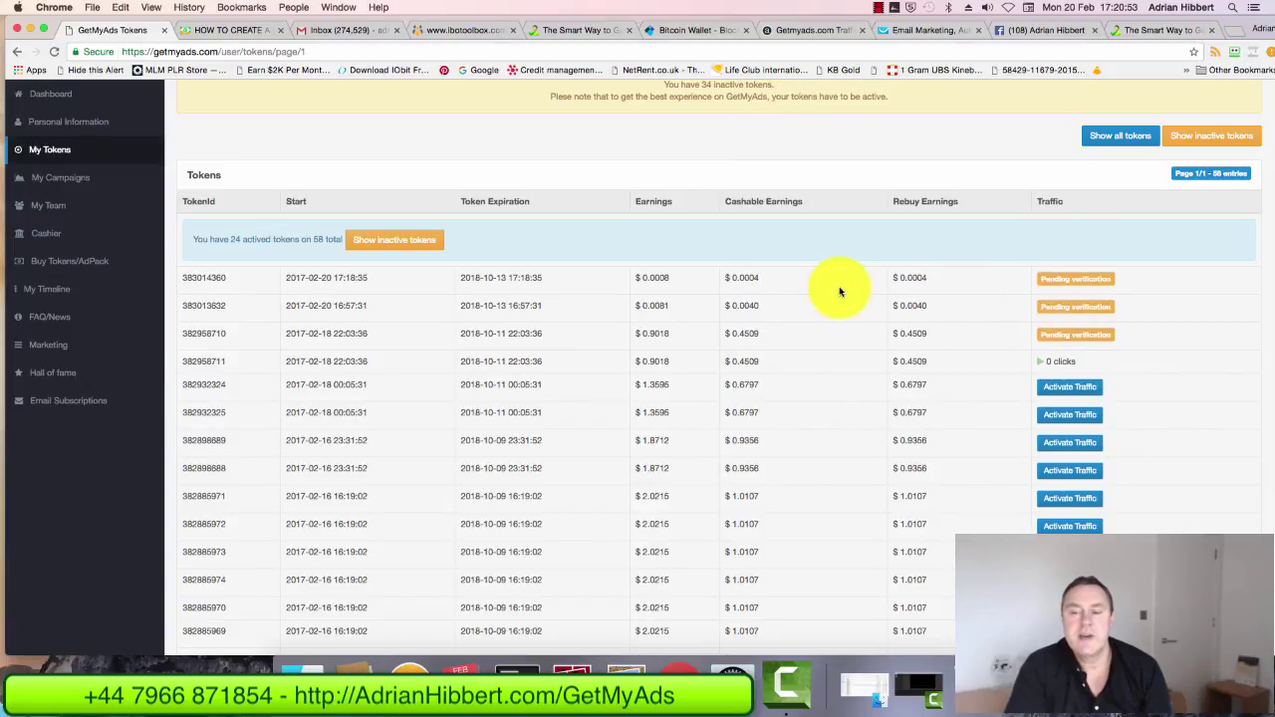
pyautogui.scroll(3, 817, 284)
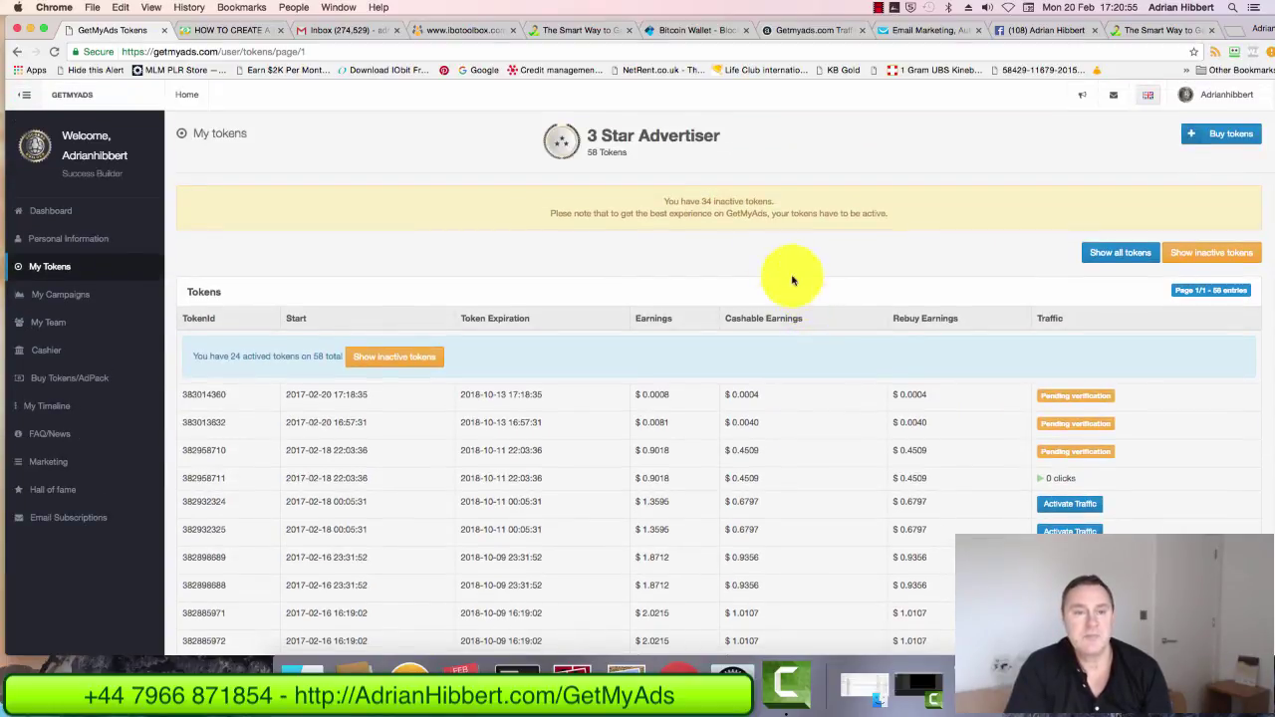
pyautogui.click(459, 31)
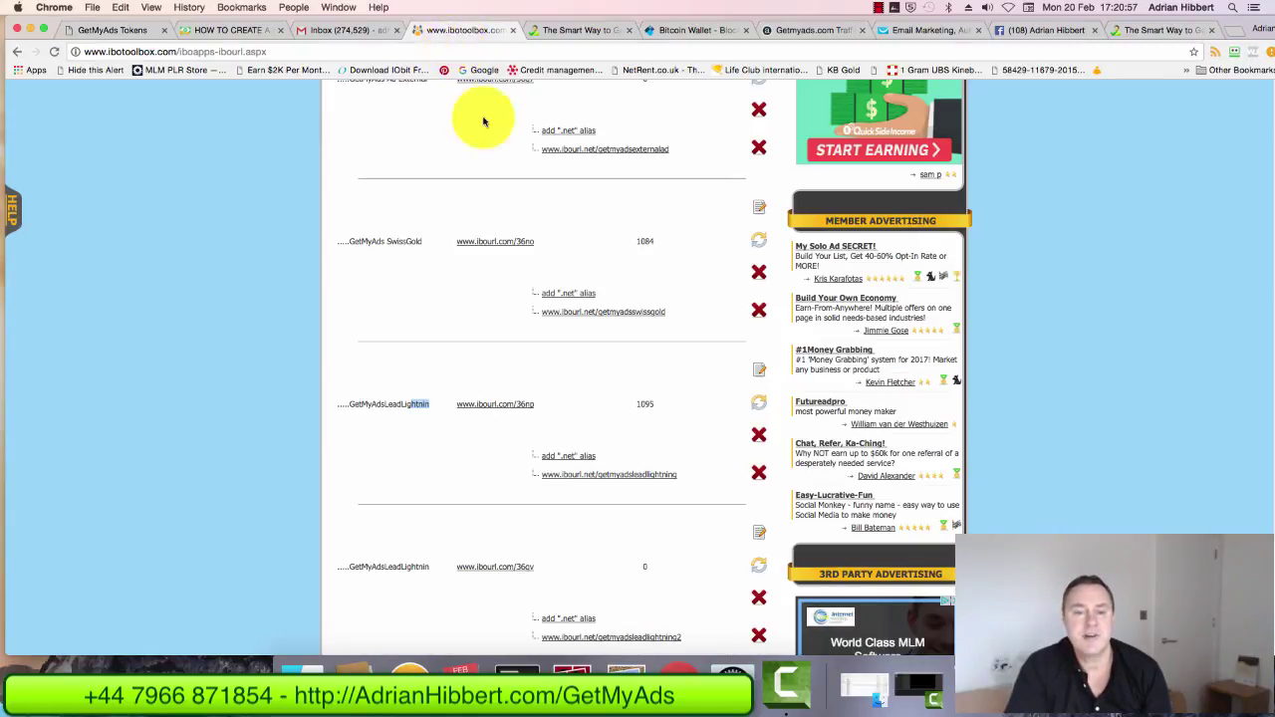
pyautogui.scroll(5, 584, 324)
pyautogui.scroll(-2, 649, 512)
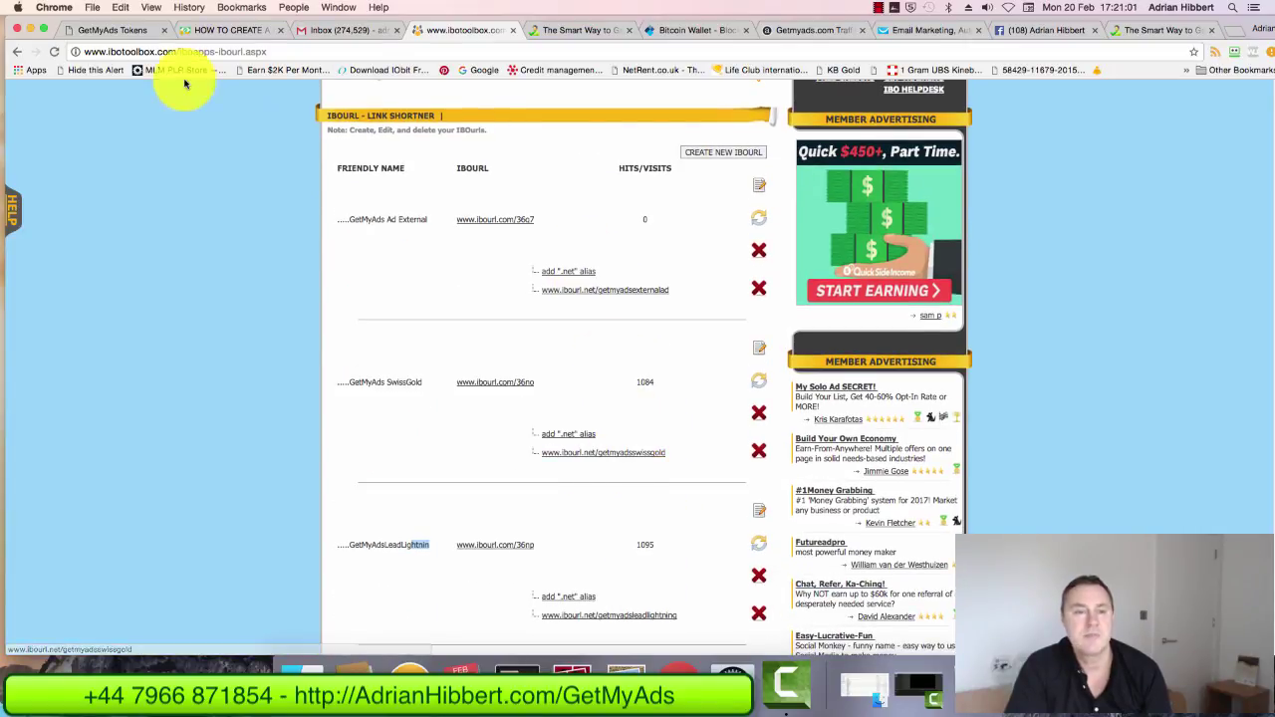
pyautogui.click(116, 31)
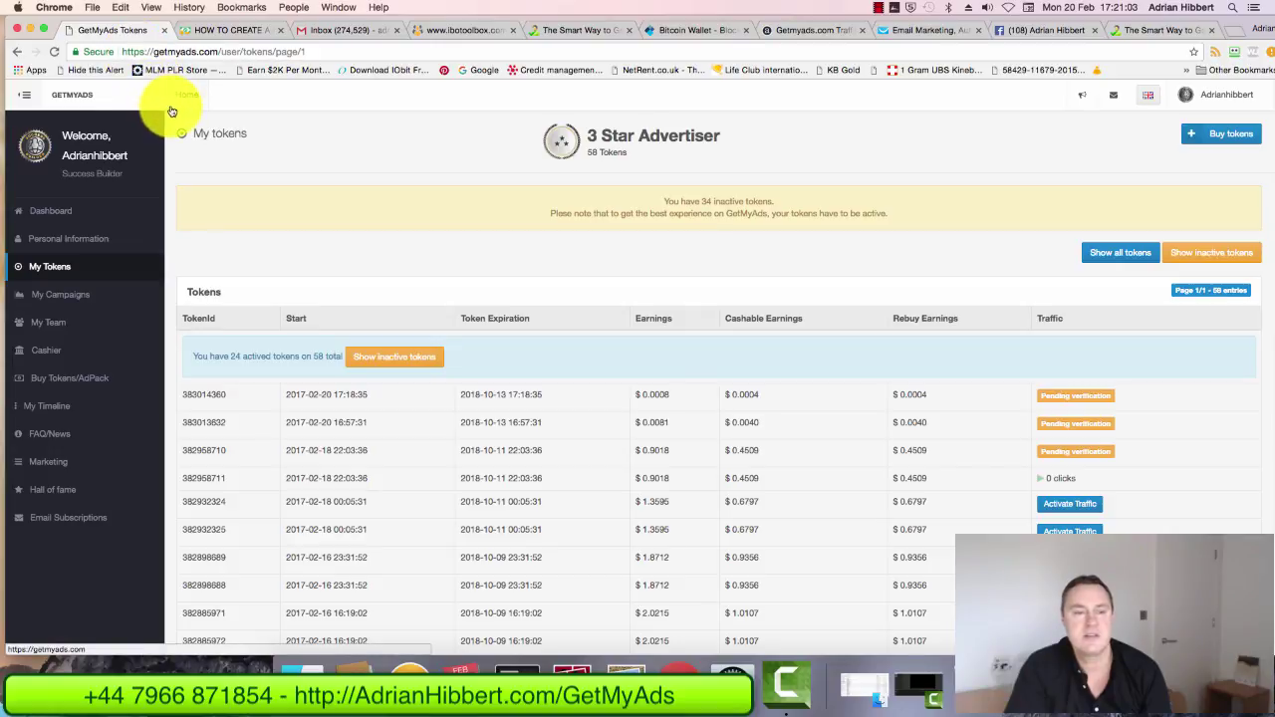
pyautogui.click(55, 208)
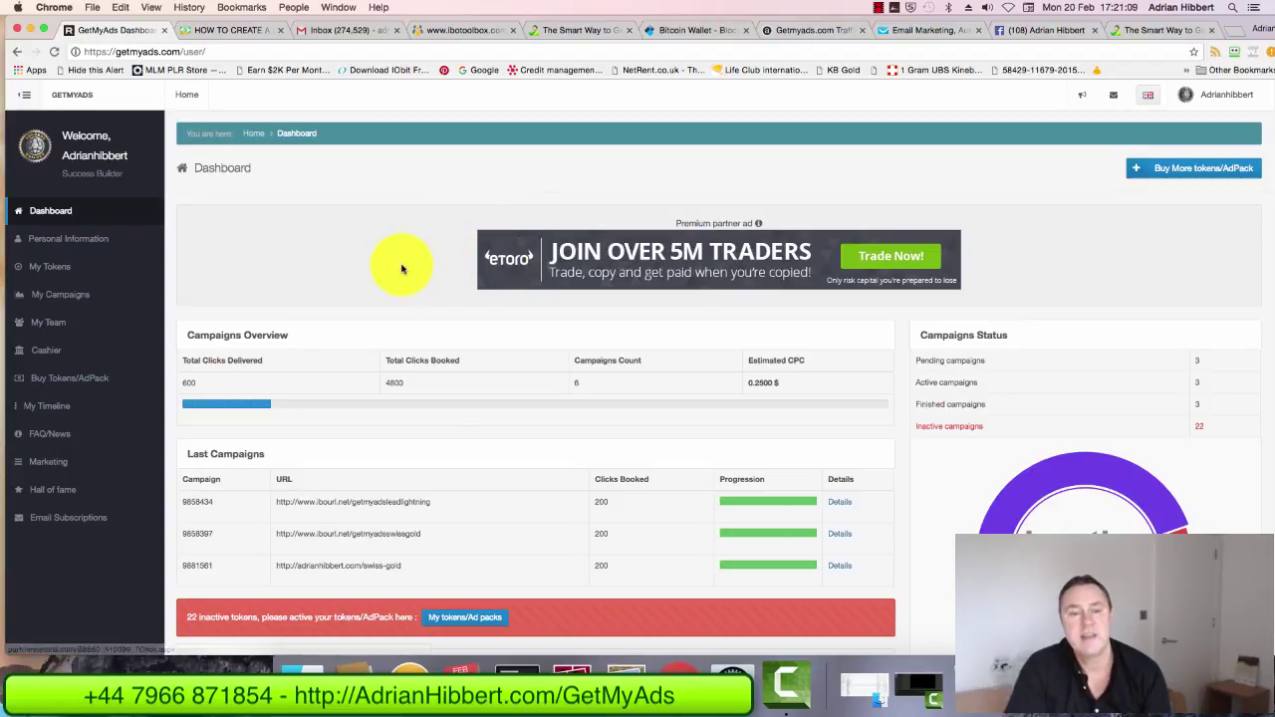
pyautogui.scroll(-5, 400, 267)
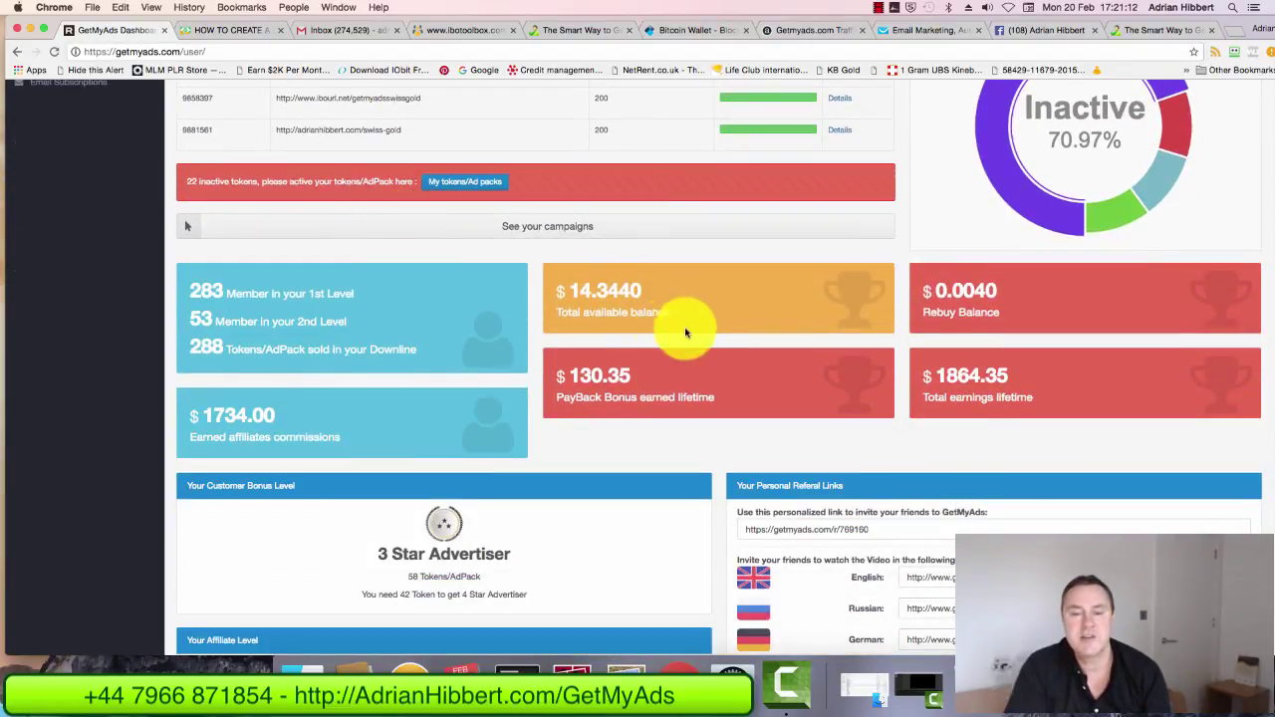
pyautogui.moveTo(673, 313); pyautogui.dragTo(578, 312)
pyautogui.moveTo(999, 312); pyautogui.dragTo(974, 312)
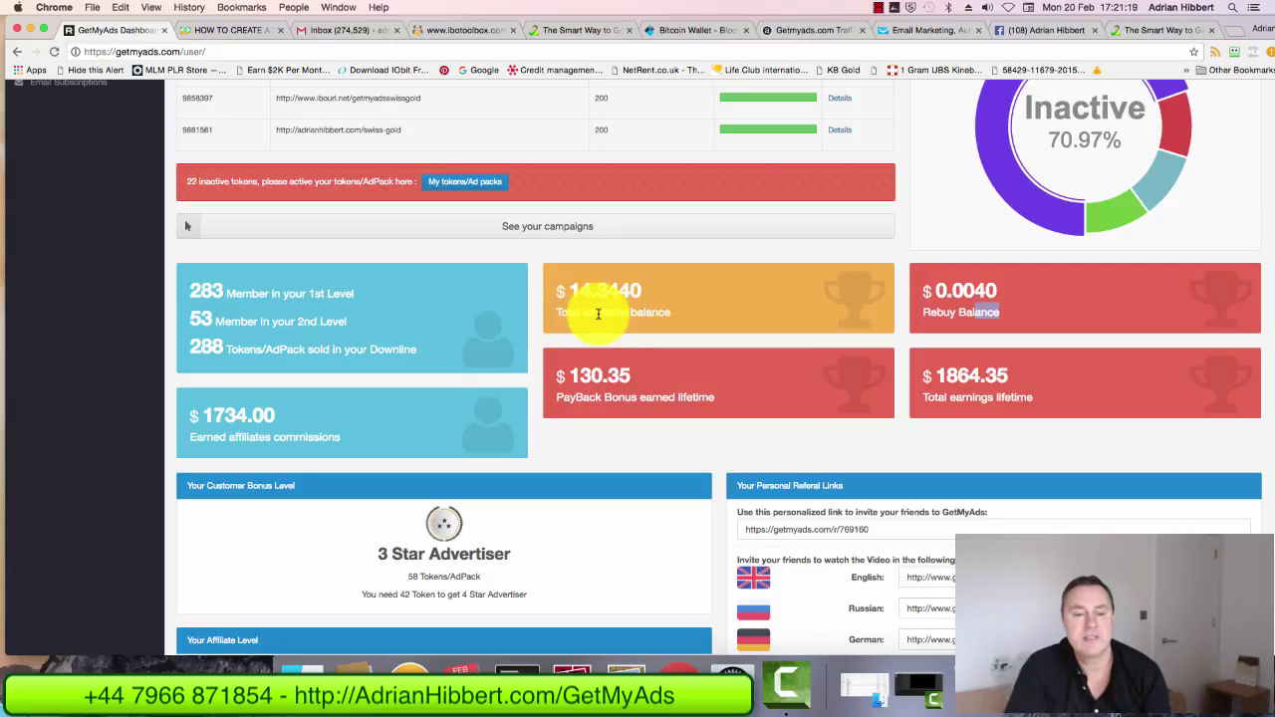
pyautogui.scroll(-1, 525, 398)
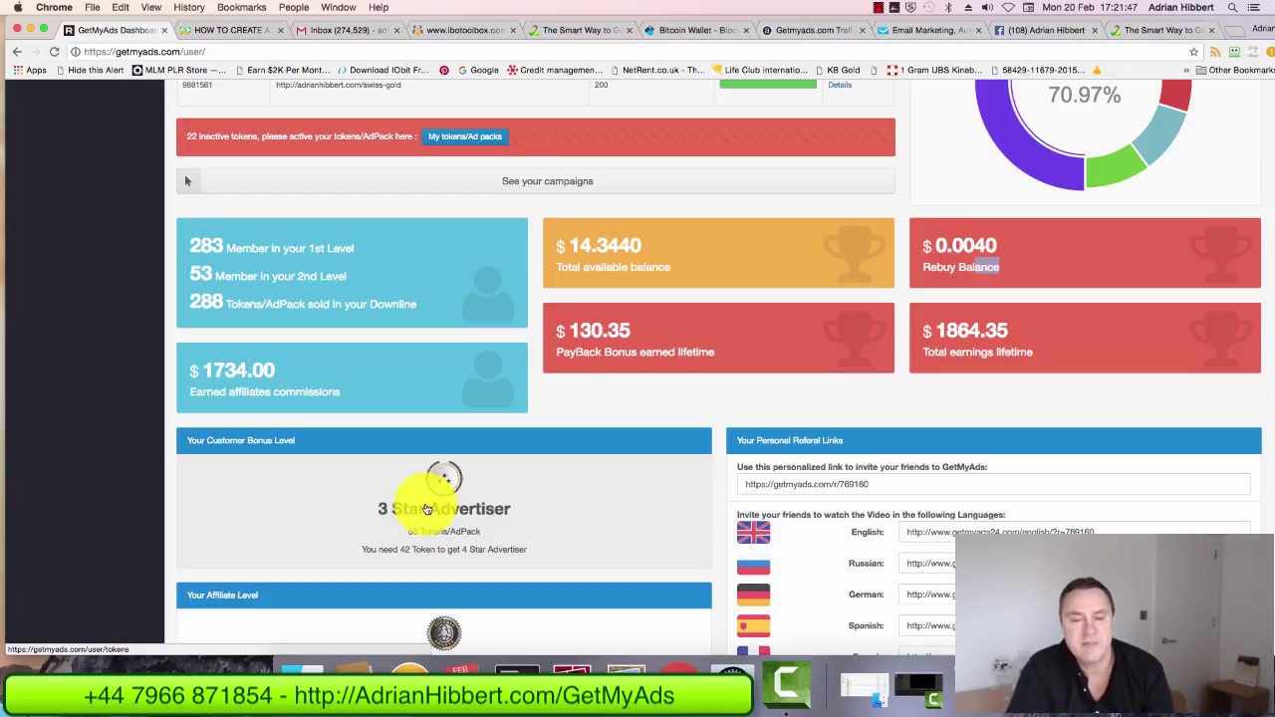
pyautogui.scroll(-5, 426, 509)
pyautogui.scroll(15, 421, 489)
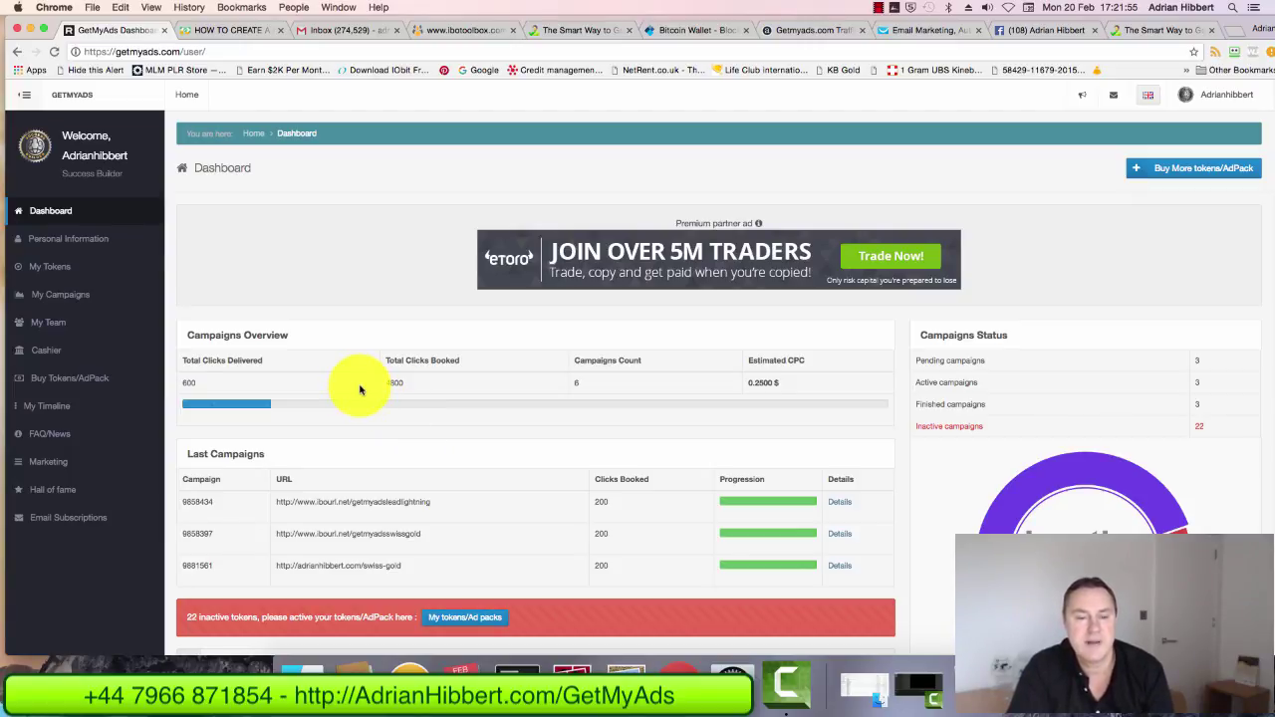
pyautogui.scroll(-1, 361, 389)
pyautogui.scroll(1, 365, 392)
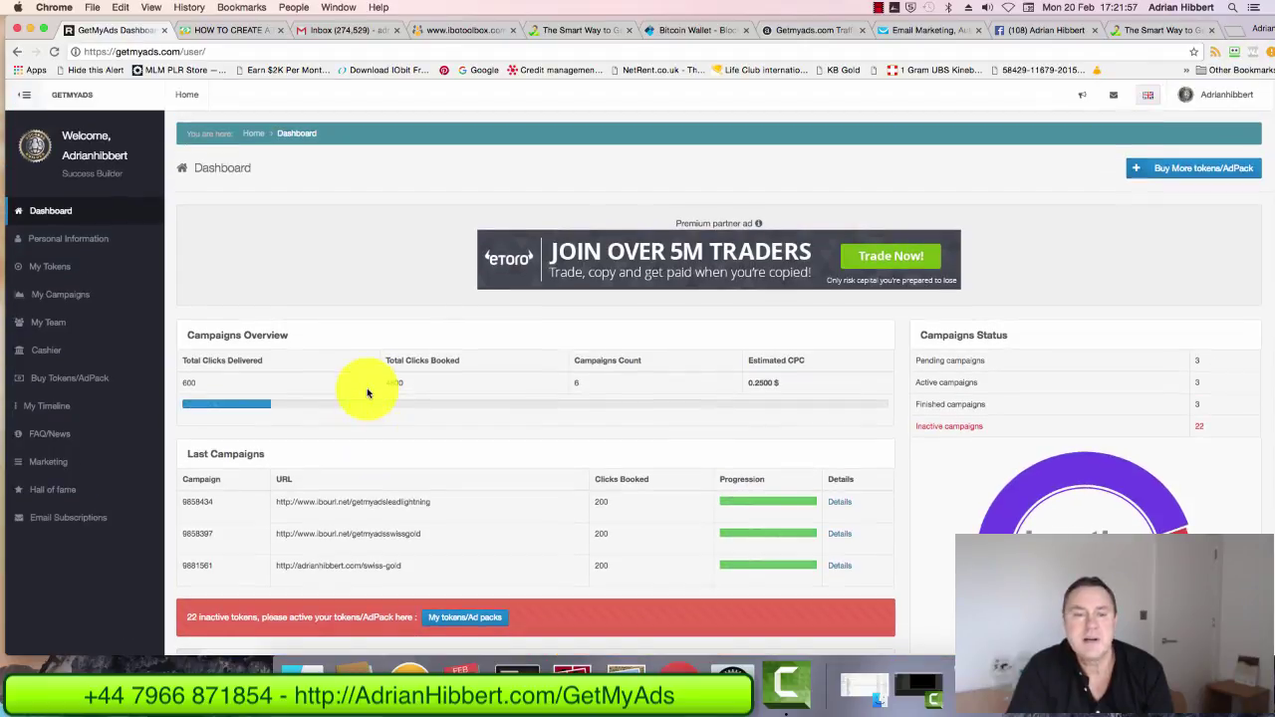
pyautogui.scroll(-5, 364, 393)
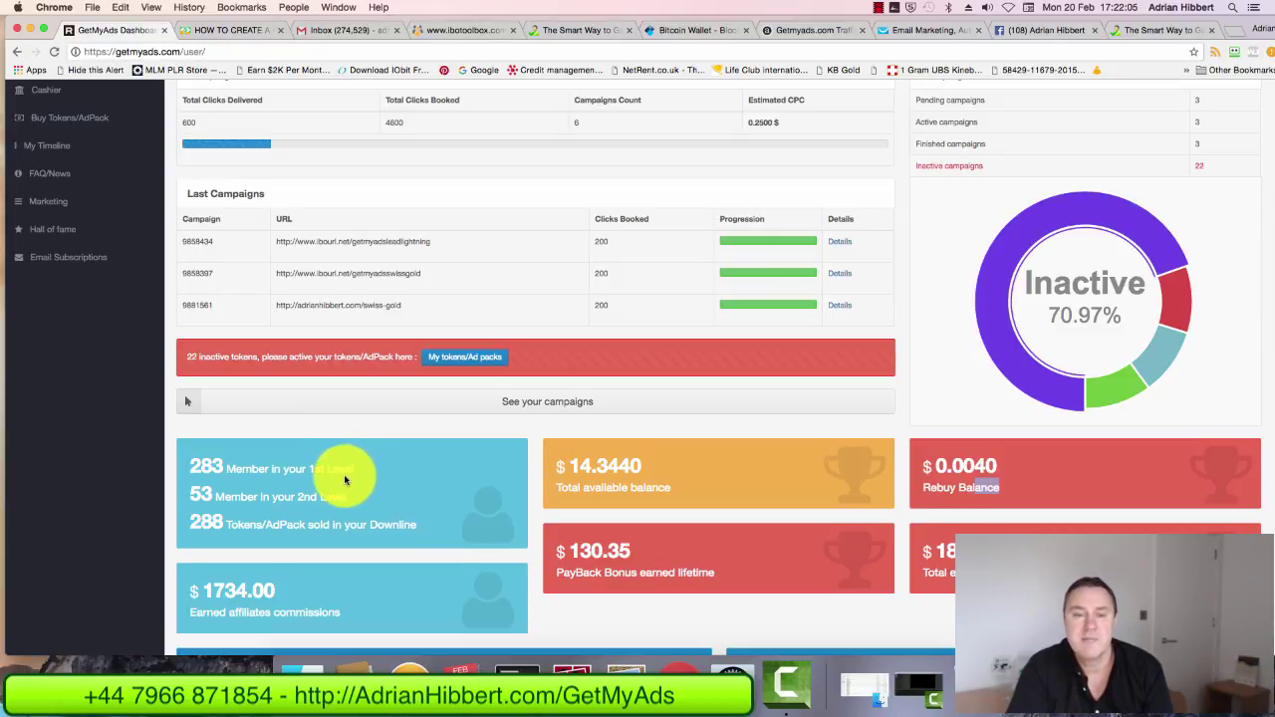
pyautogui.scroll(3, 345, 480)
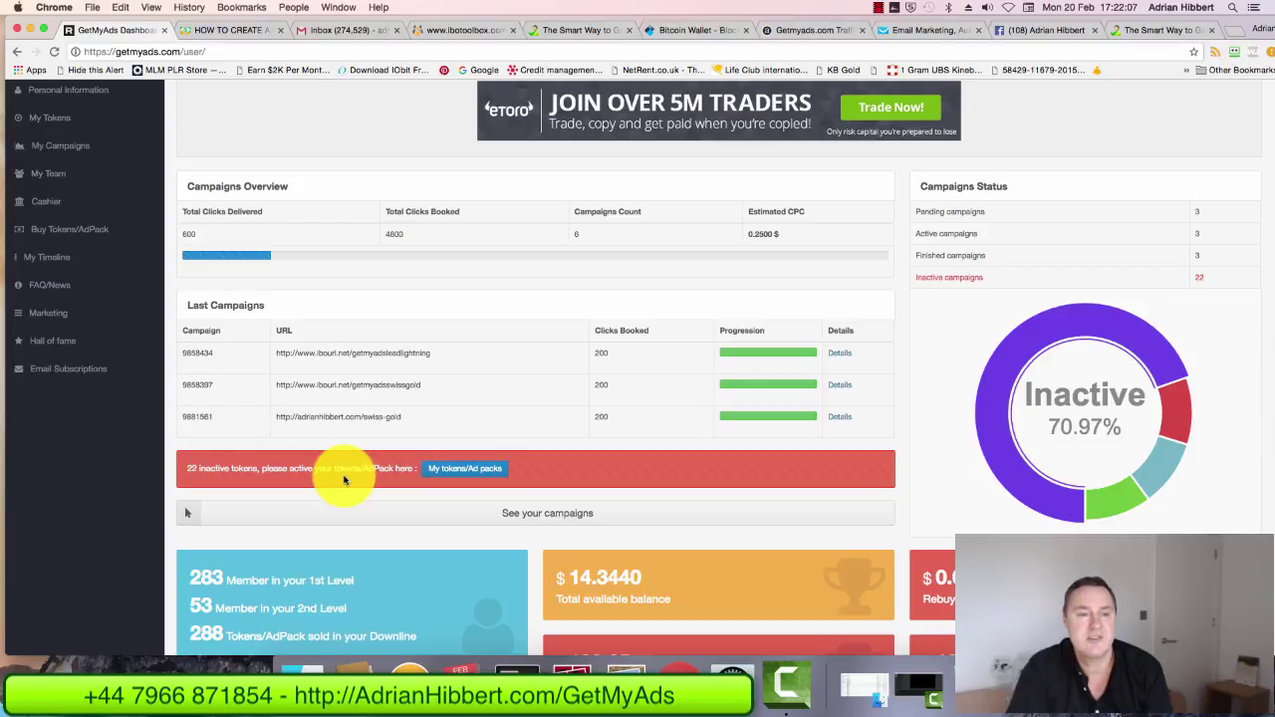
pyautogui.scroll(3, 344, 481)
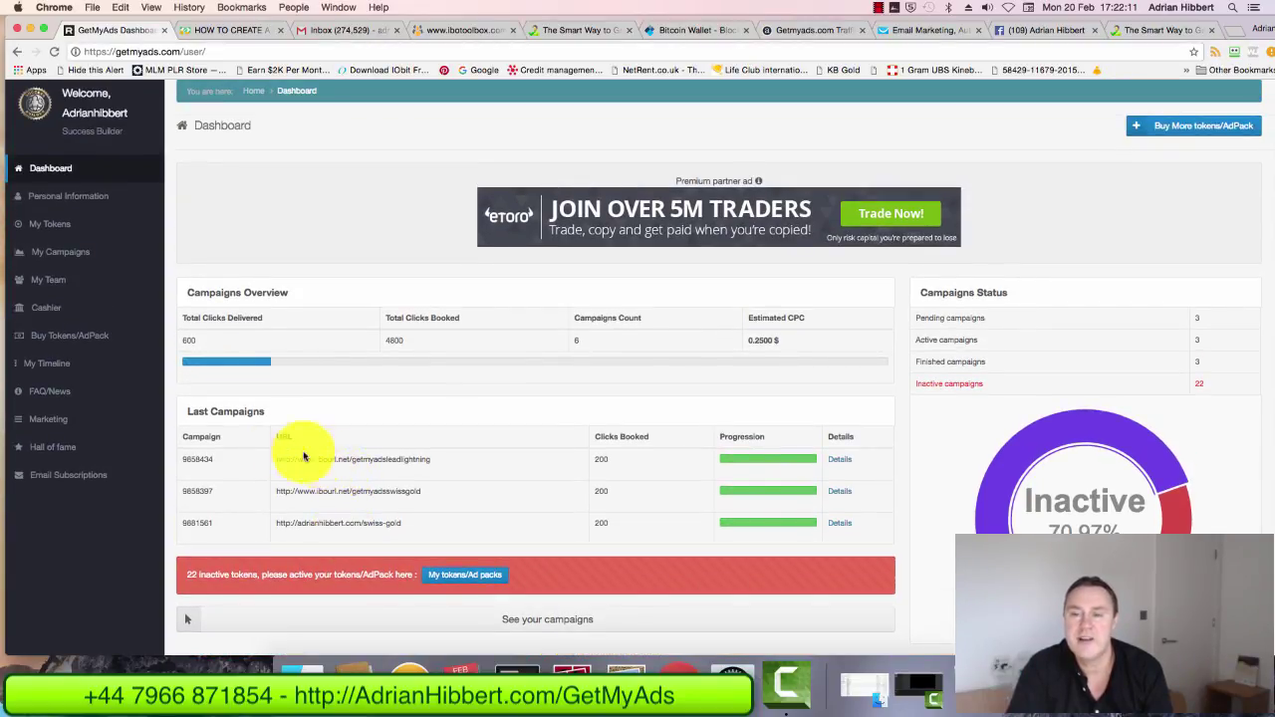
pyautogui.scroll(2, 260, 435)
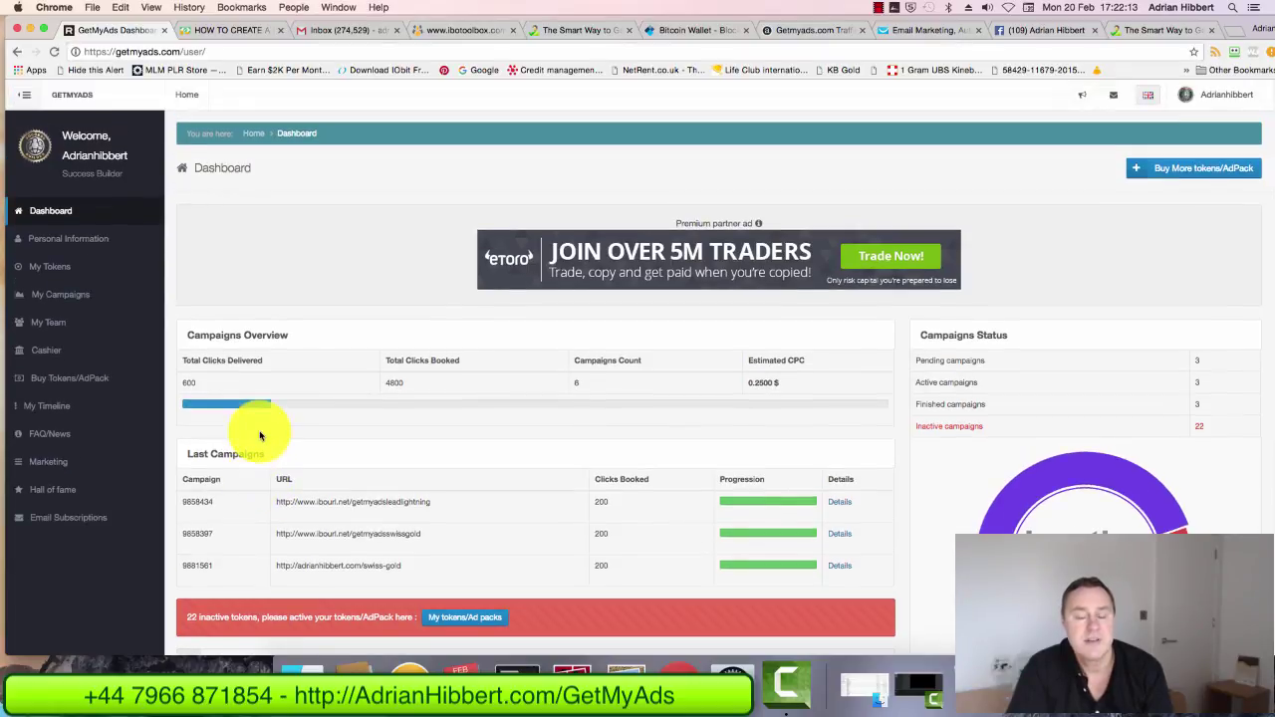
# Switch to the getmyads.adehibbert.com tab and scroll through its PayBack video, tutorials and Facebook invite.
pyautogui.click(1157, 32)
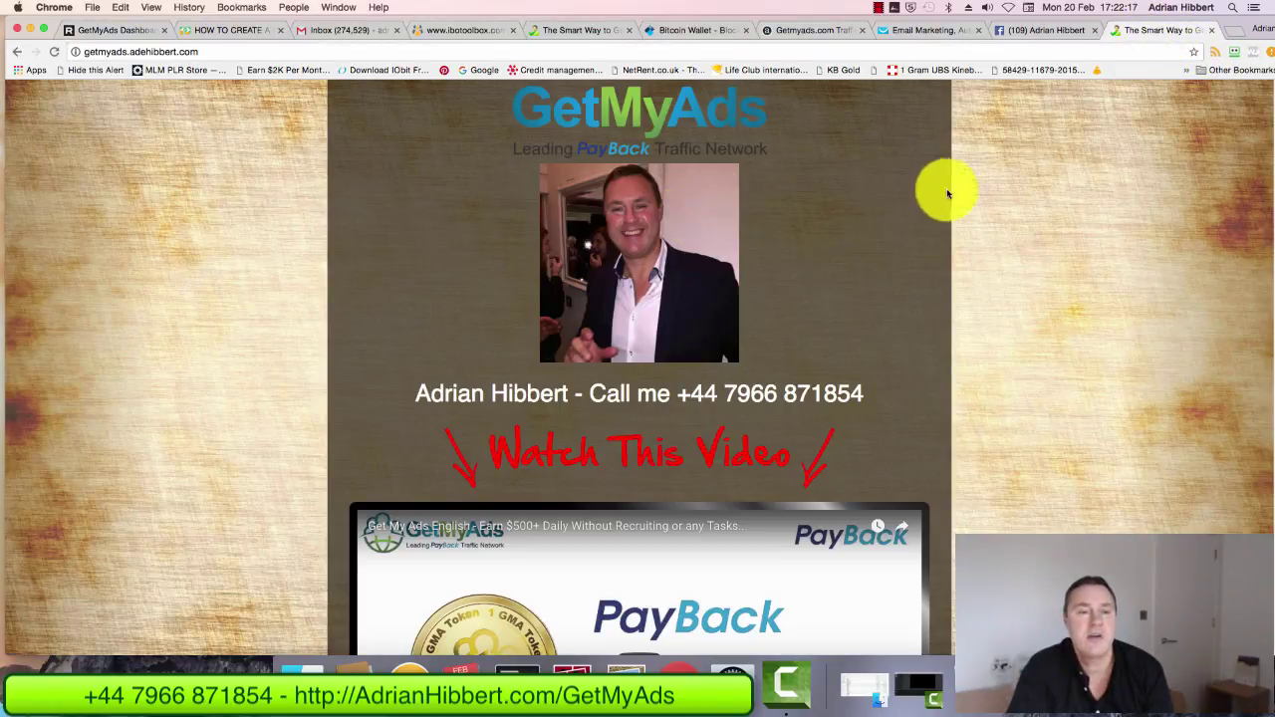
pyautogui.scroll(-1, 976, 197)
pyautogui.scroll(-2, 1006, 193)
pyautogui.scroll(2, 1007, 193)
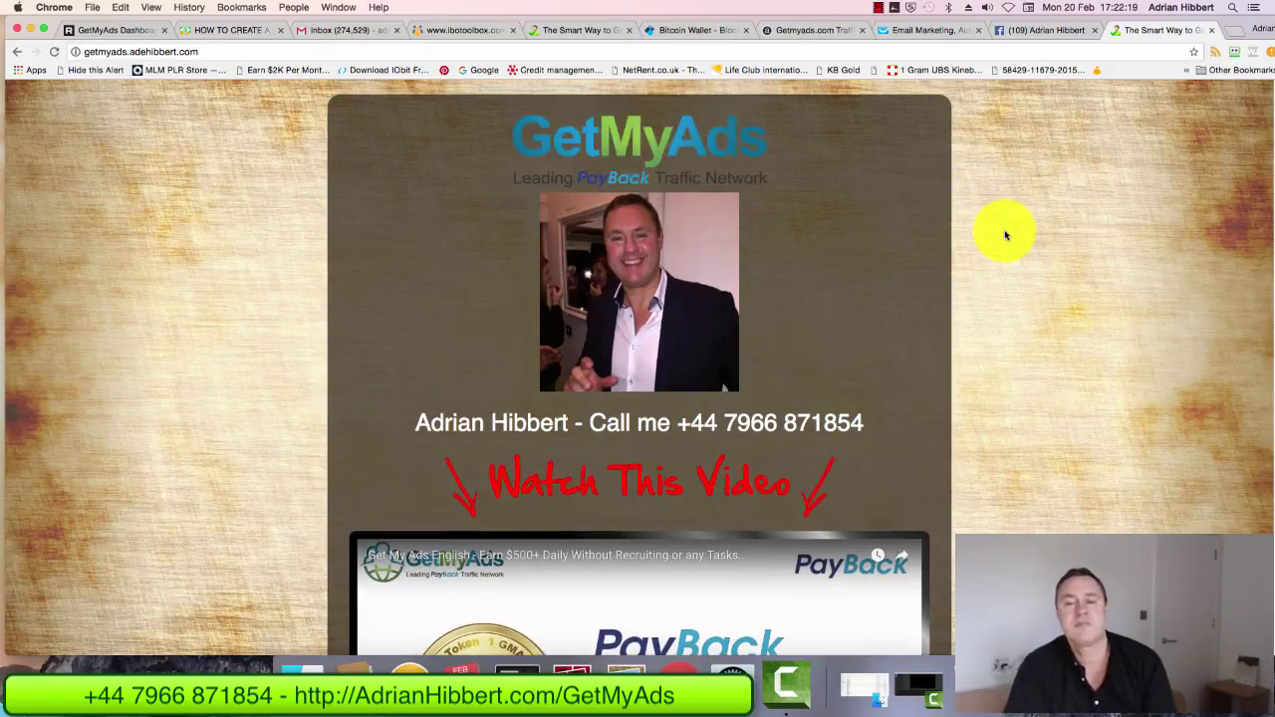
pyautogui.scroll(-2, 1011, 233)
pyautogui.scroll(-5, 1008, 246)
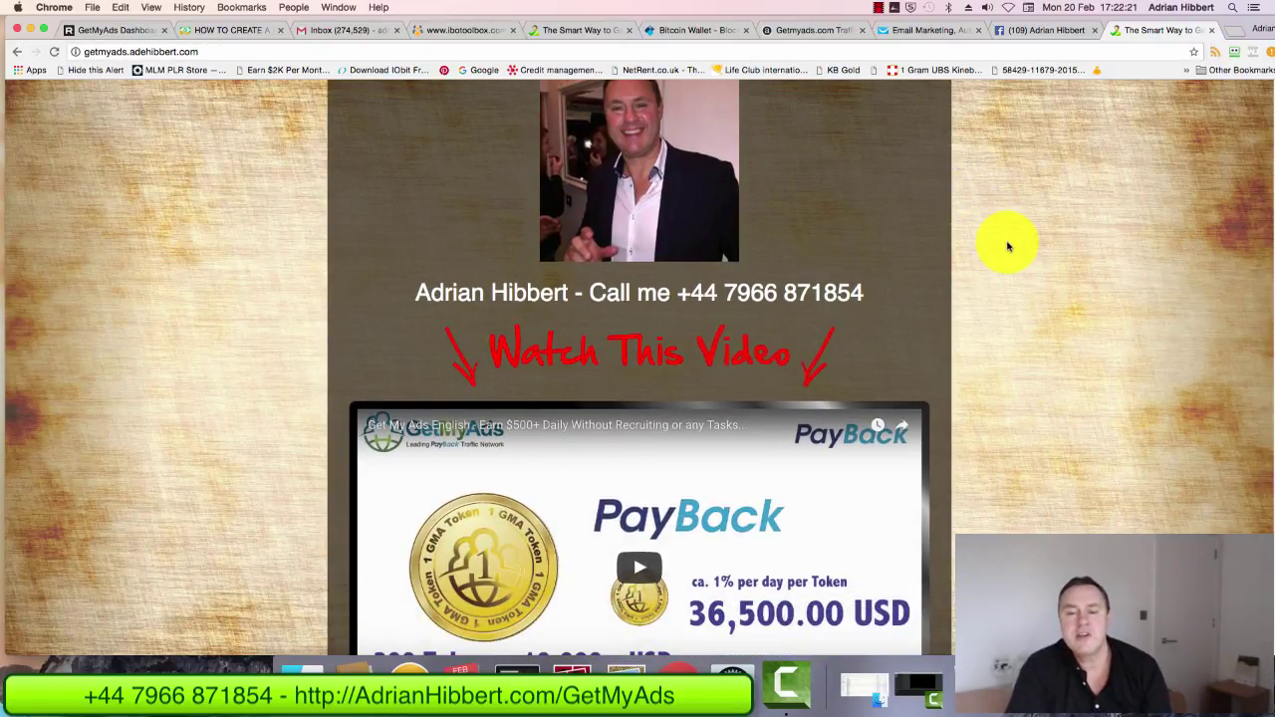
pyautogui.scroll(-2, 1009, 246)
pyautogui.scroll(-3, 1017, 245)
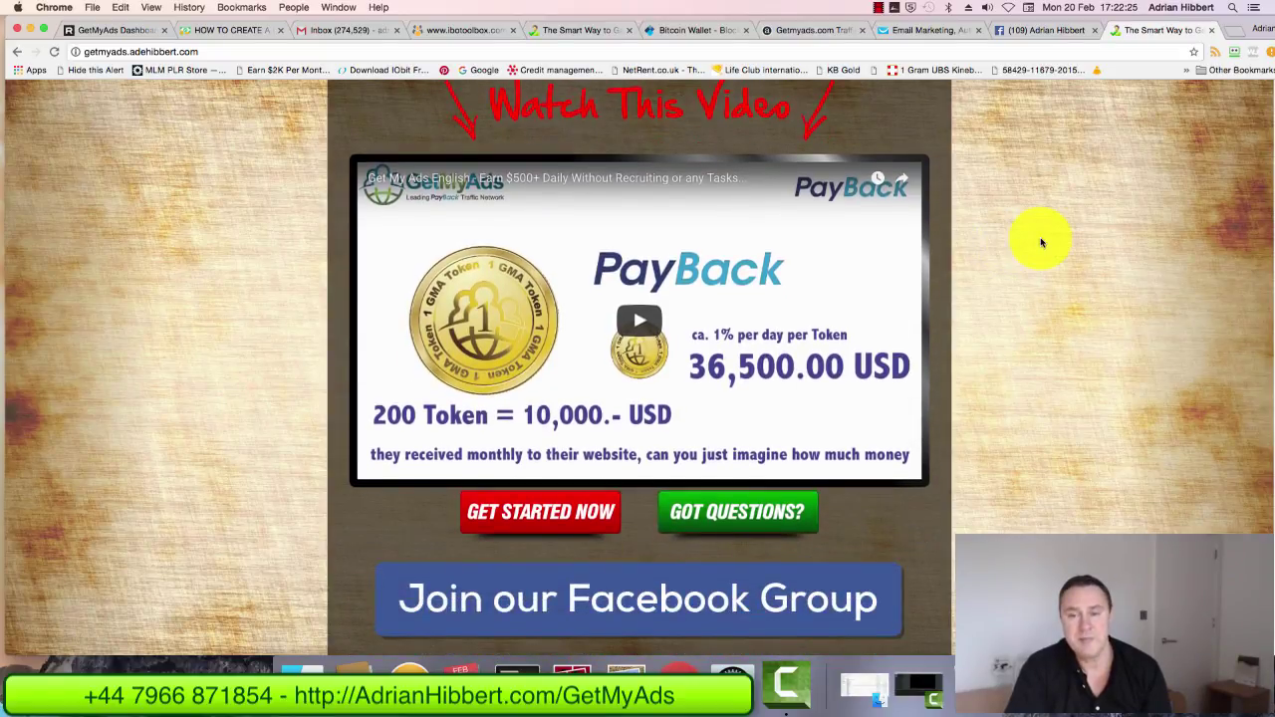
pyautogui.scroll(-3, 1041, 242)
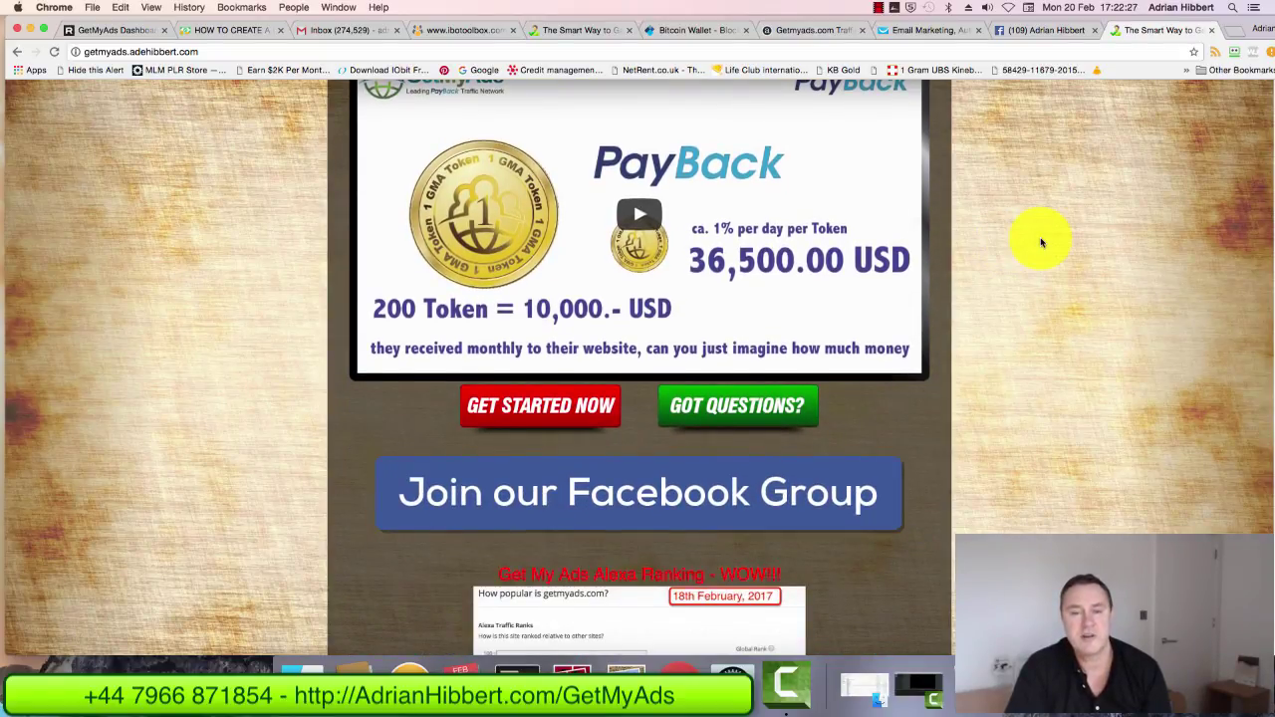
pyautogui.scroll(-8, 1040, 242)
pyautogui.scroll(12, 1036, 242)
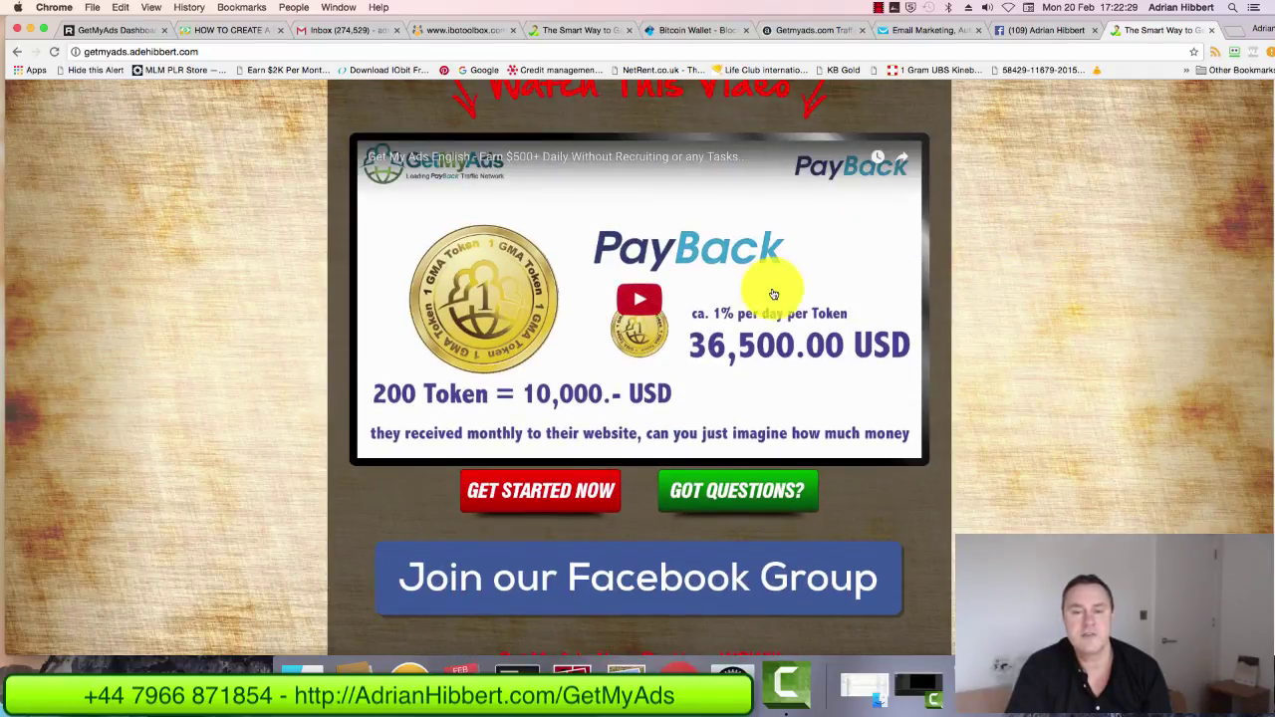
pyautogui.scroll(-12, 956, 294)
pyautogui.scroll(-5, 993, 279)
pyautogui.scroll(4, 936, 284)
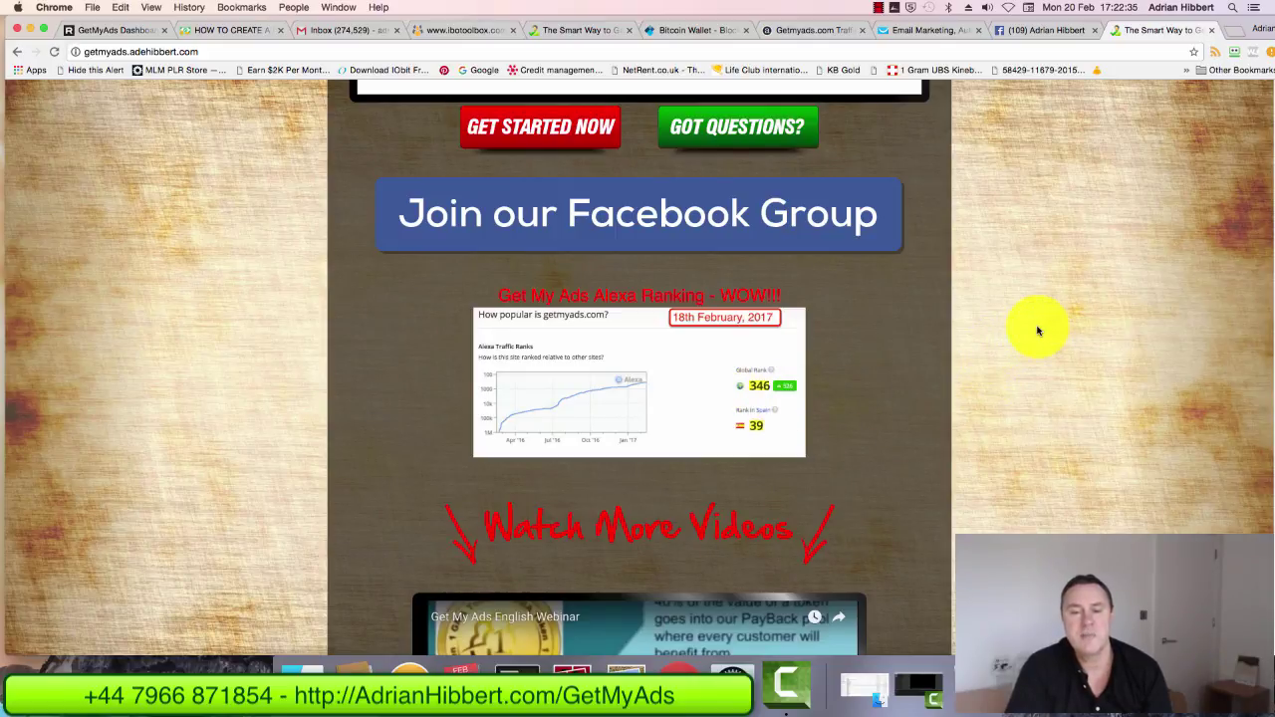
pyautogui.scroll(-4, 956, 309)
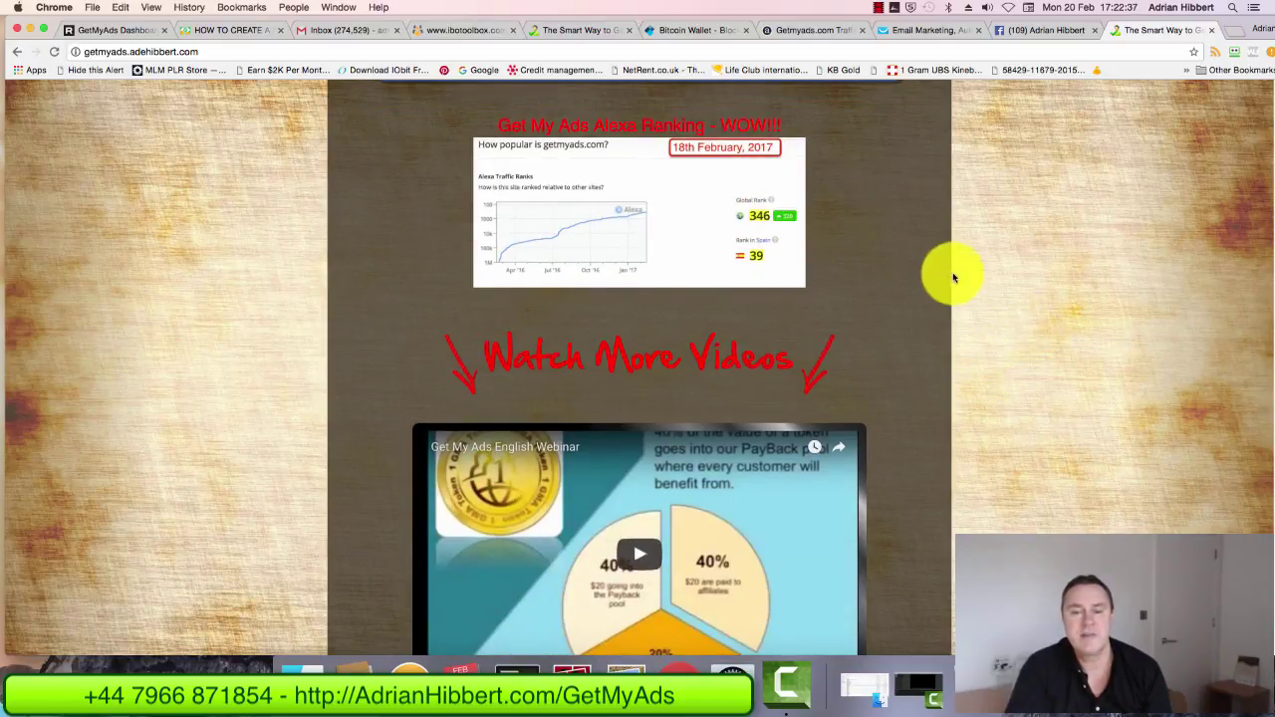
pyautogui.scroll(-5, 957, 273)
pyautogui.scroll(-10, 822, 230)
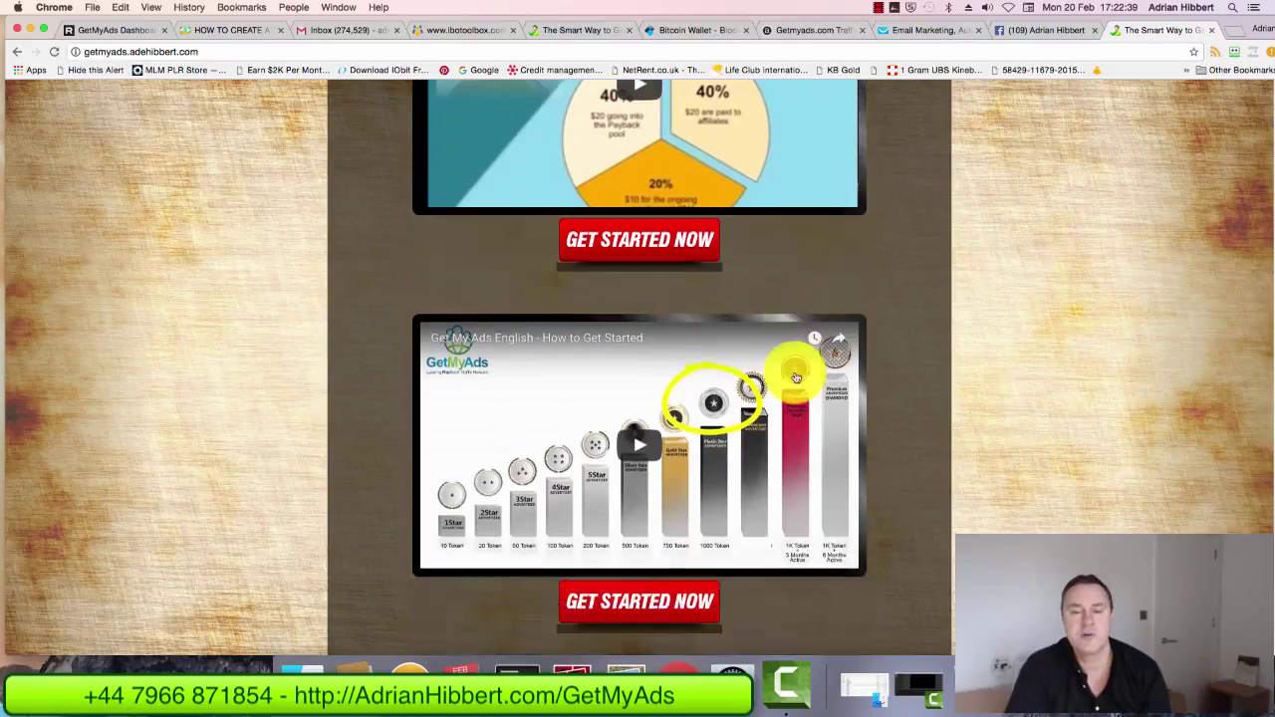
pyautogui.scroll(-7, 801, 367)
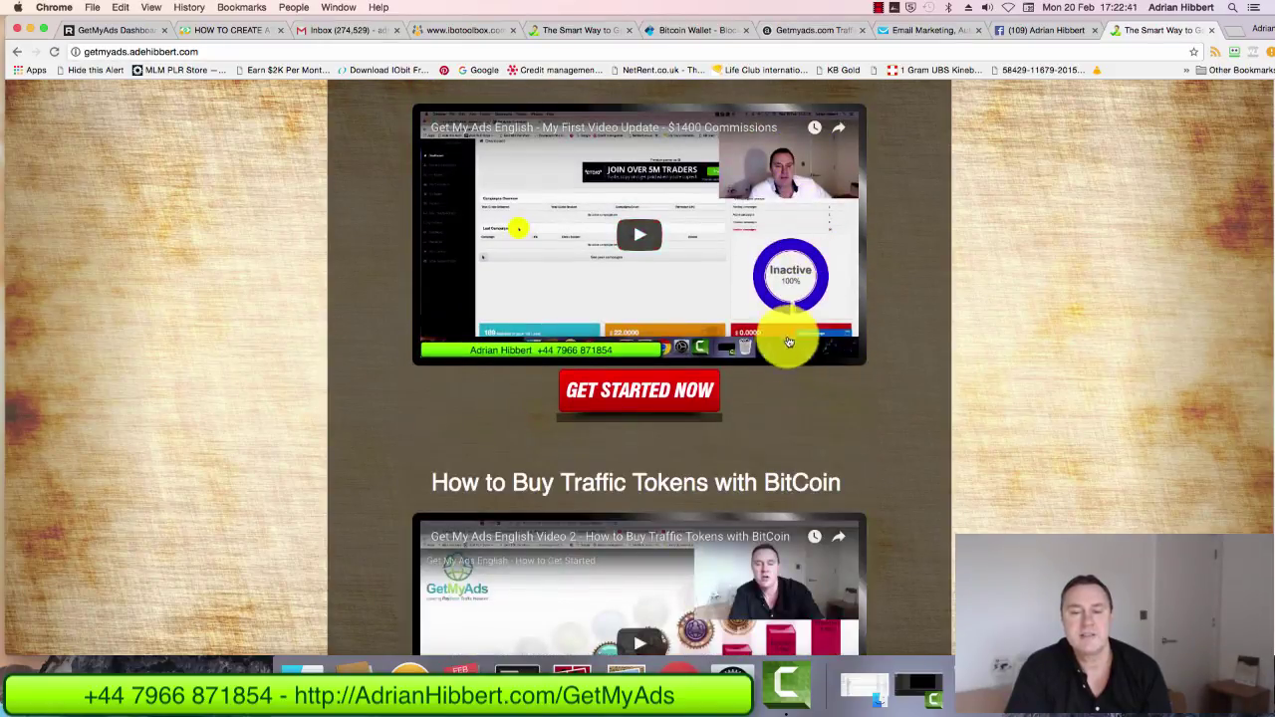
pyautogui.scroll(-1, 742, 348)
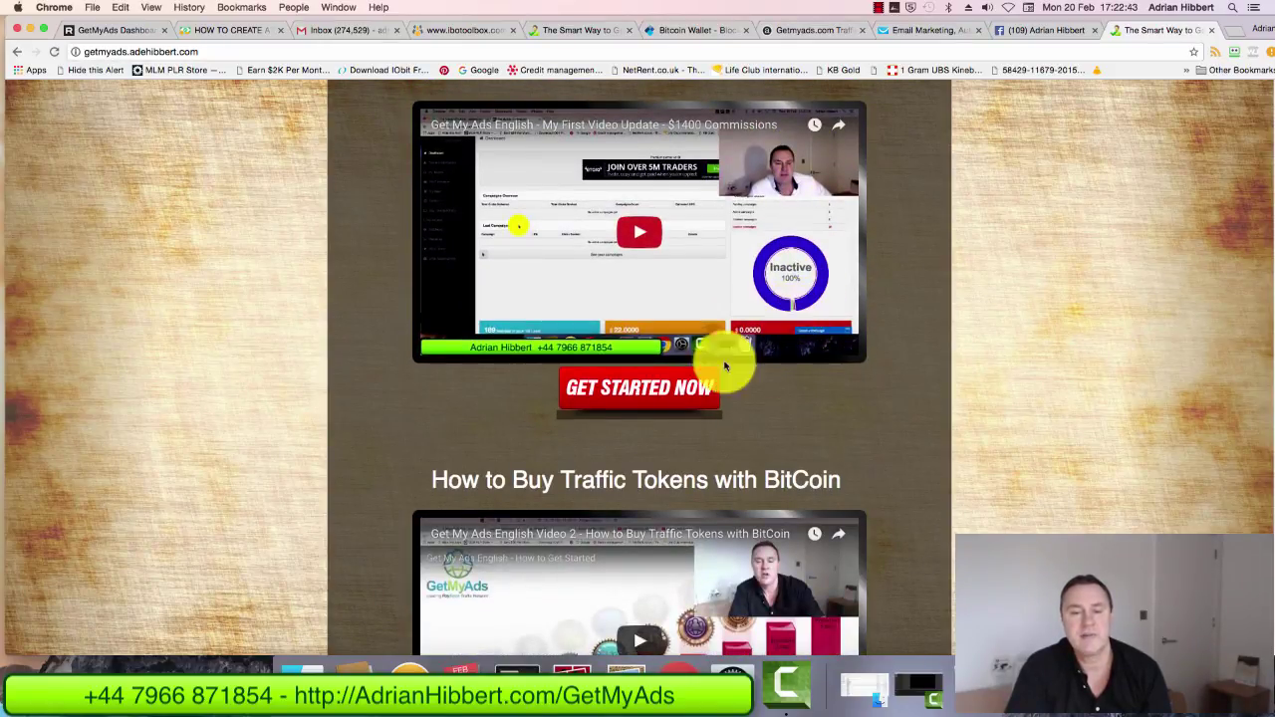
pyautogui.scroll(-3, 749, 438)
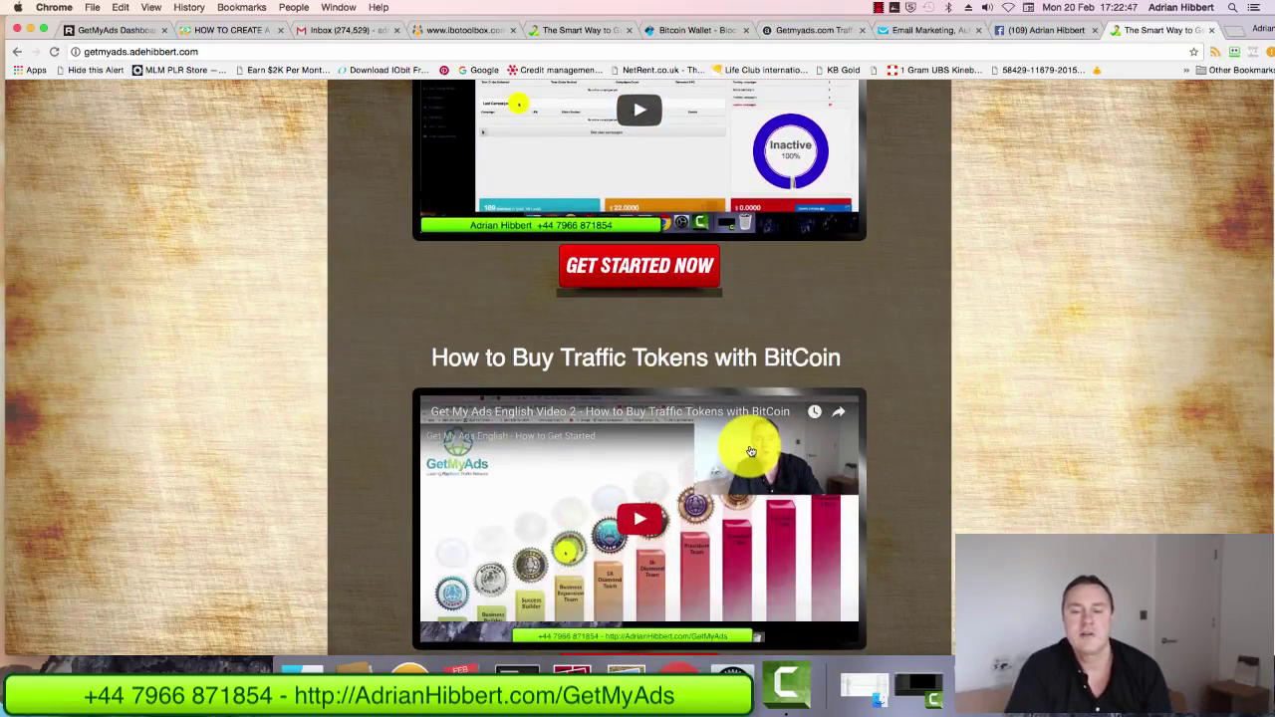
pyautogui.scroll(-1, 751, 452)
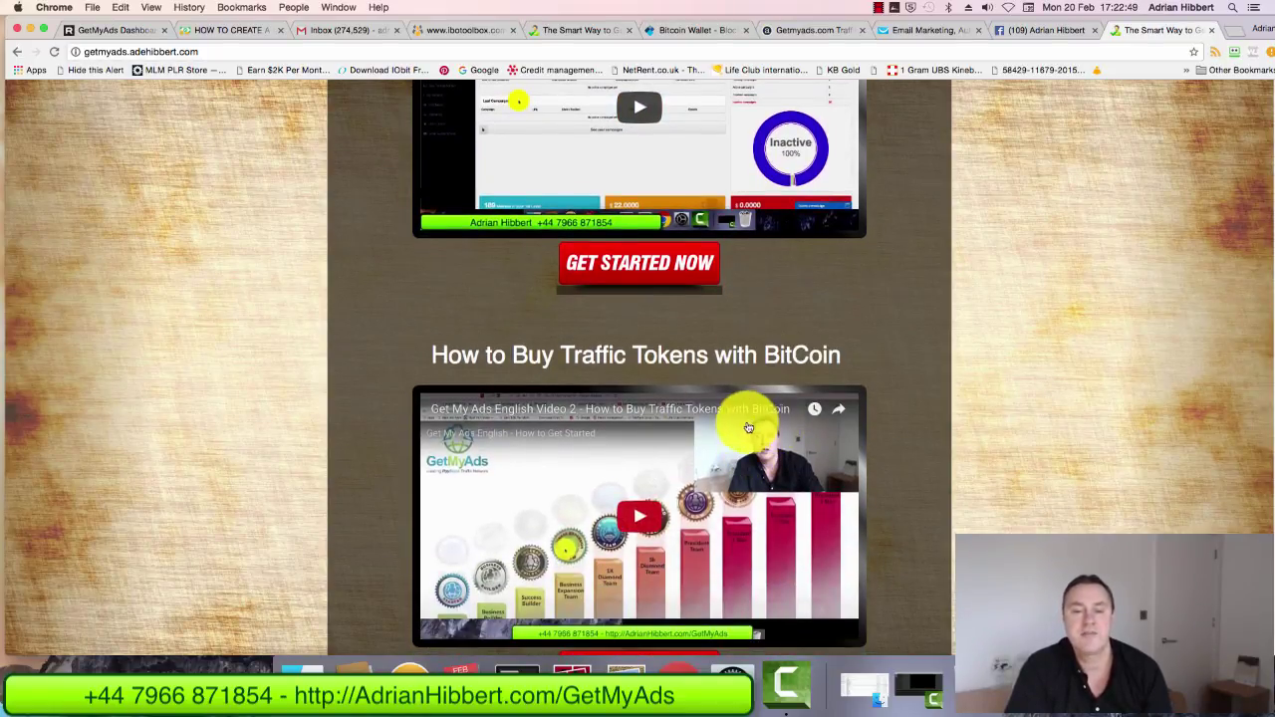
pyautogui.scroll(8, 842, 378)
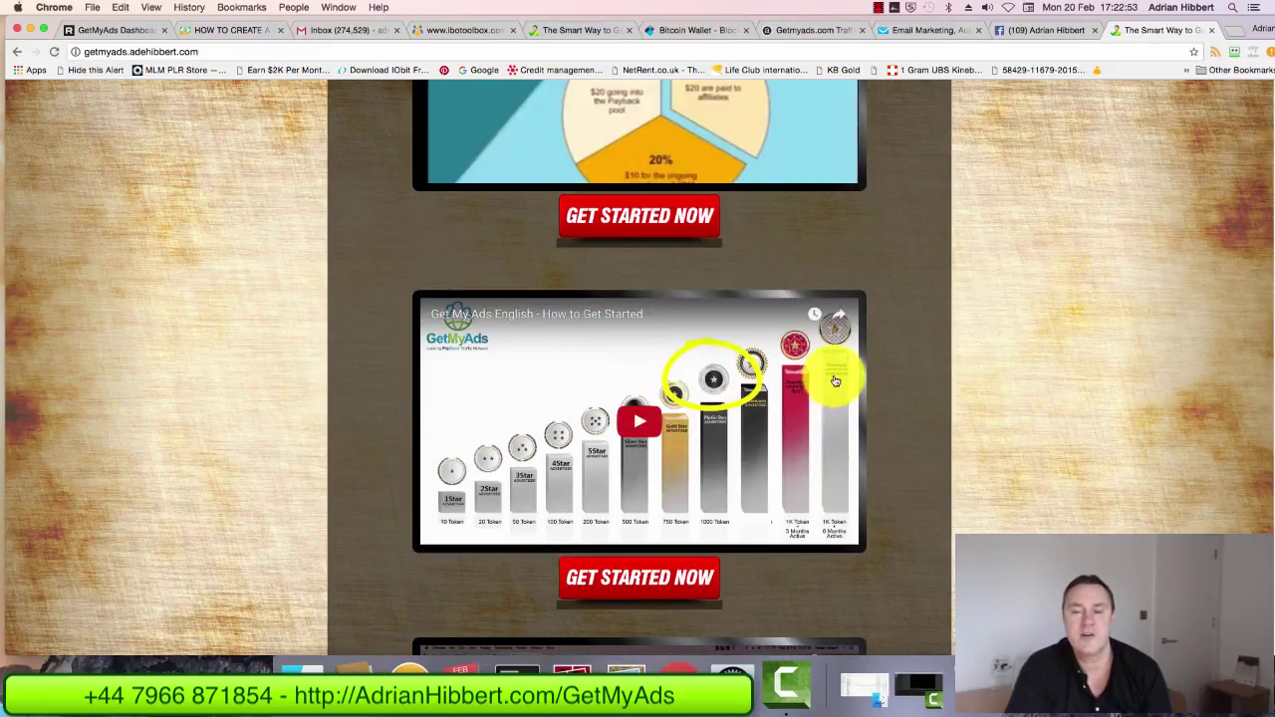
pyautogui.scroll(7, 994, 368)
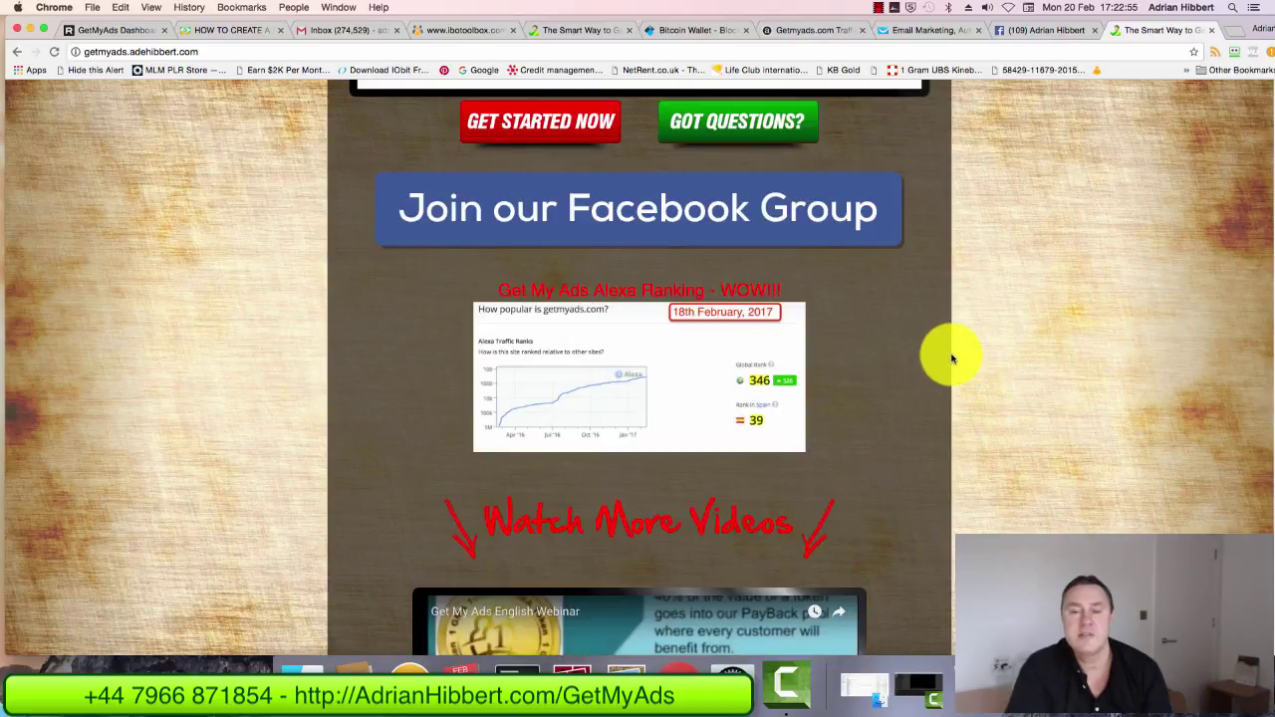
pyautogui.scroll(4, 946, 359)
pyautogui.scroll(9, 953, 359)
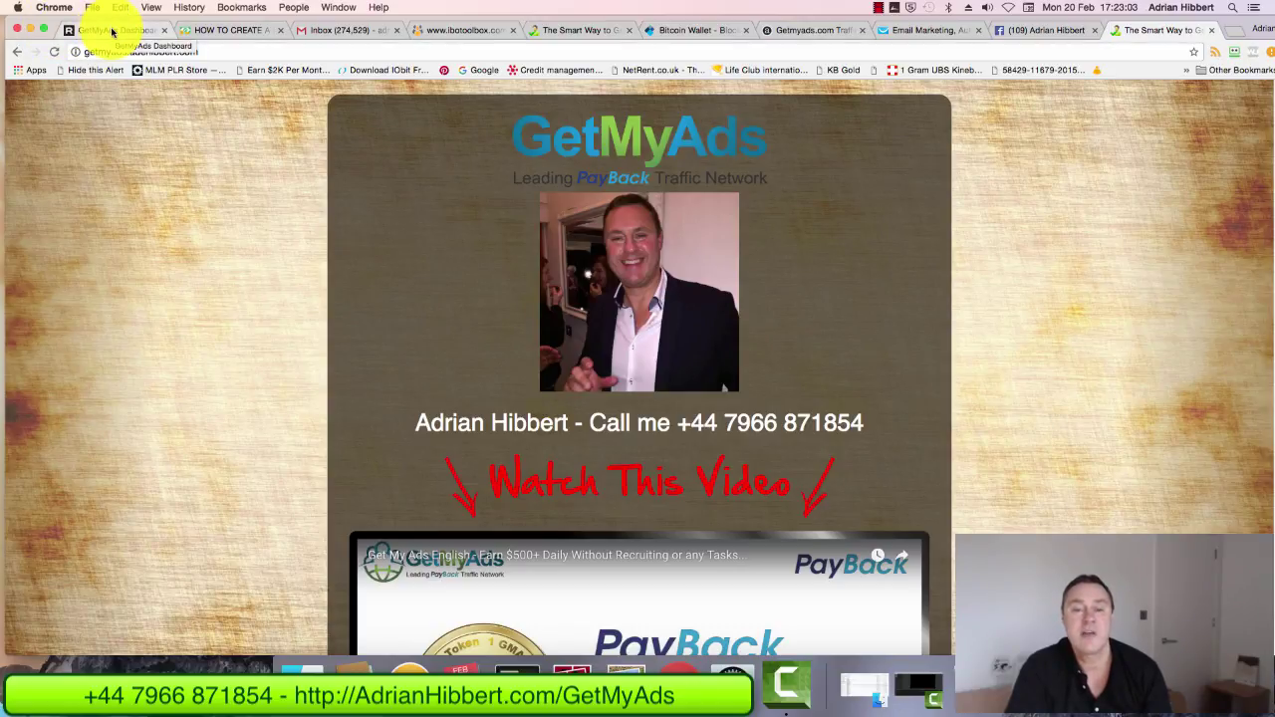
pyautogui.scroll(-3, 267, 139)
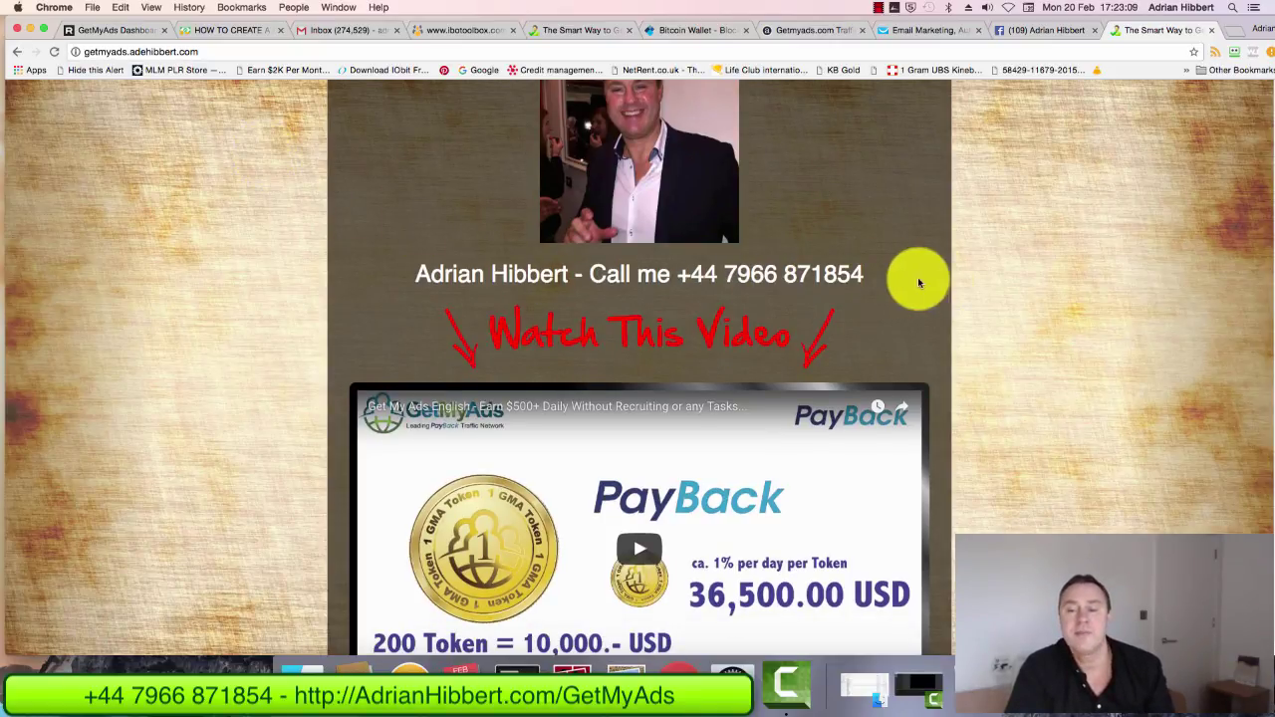
pyautogui.scroll(3, 937, 271)
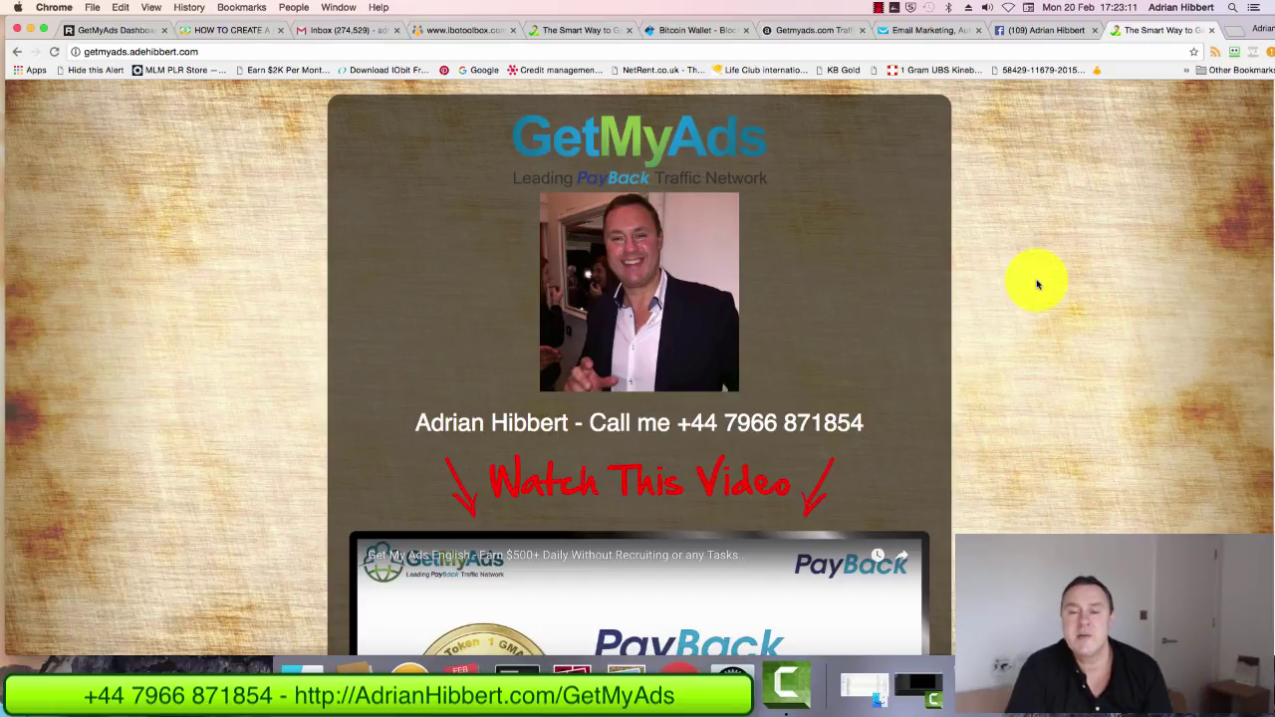
pyautogui.scroll(-4, 1031, 281)
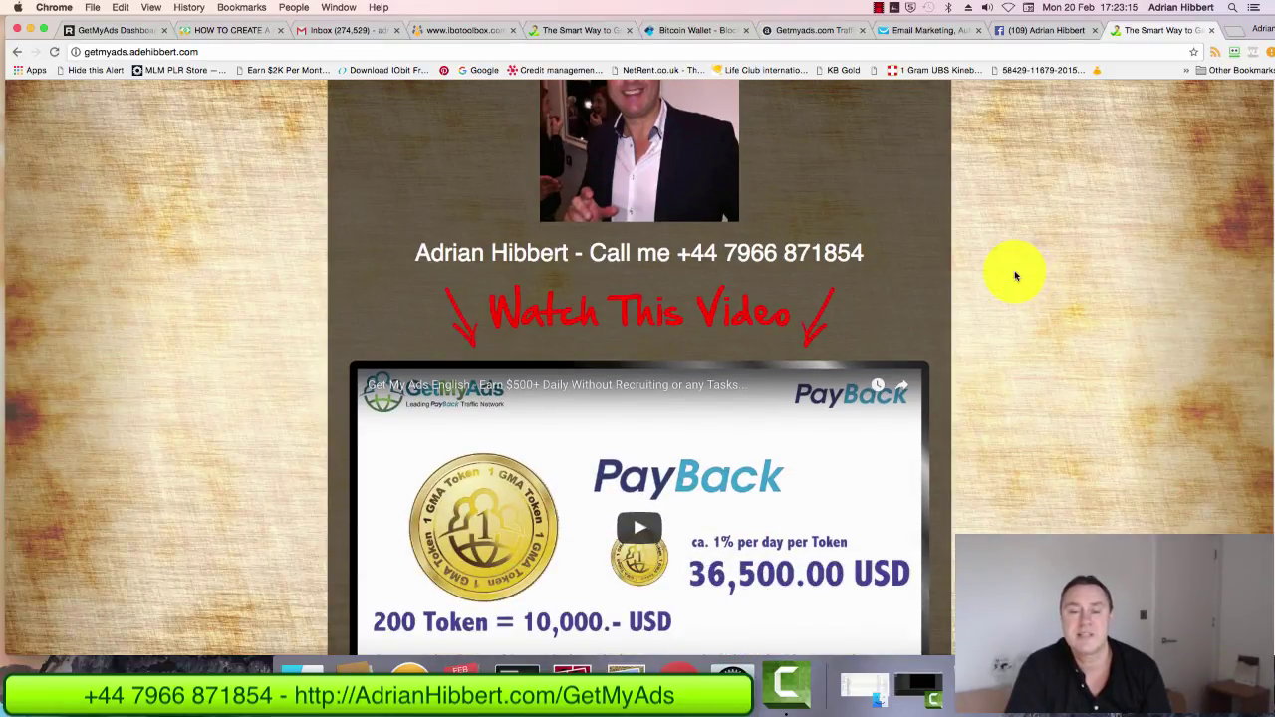
pyautogui.scroll(-2, 1014, 275)
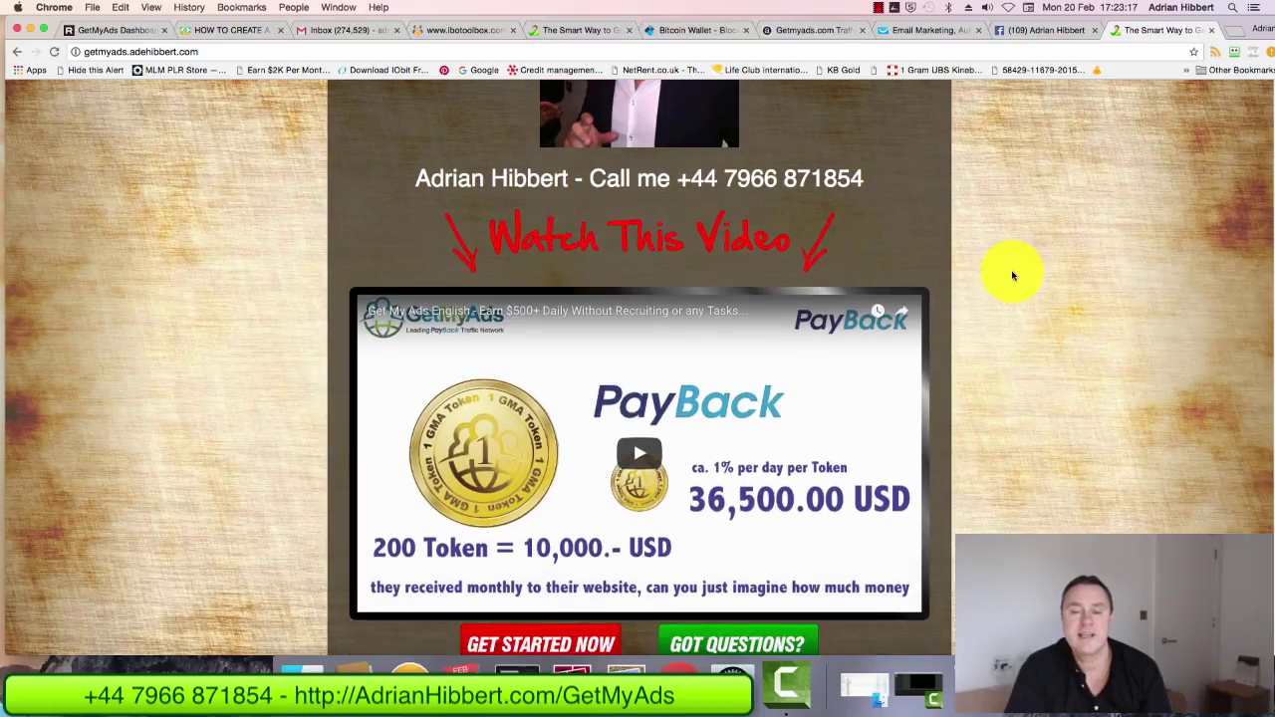
pyautogui.scroll(-3, 1012, 276)
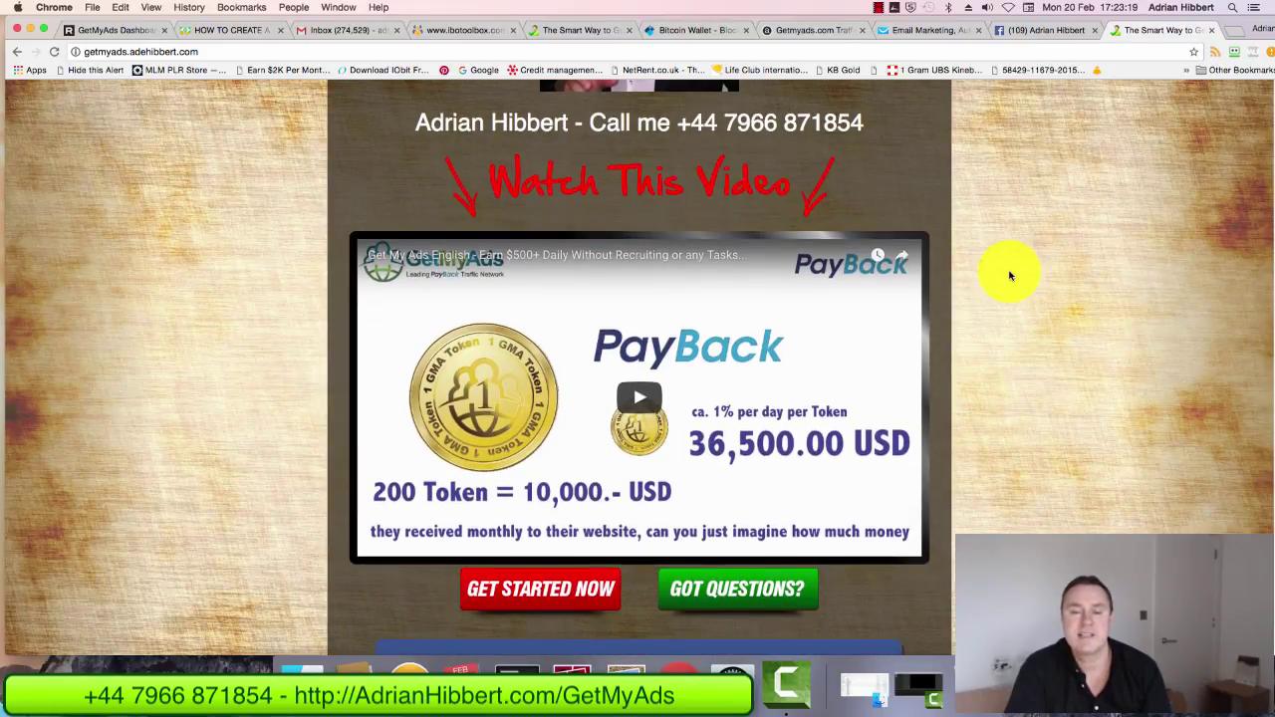
pyautogui.scroll(-4, 1009, 276)
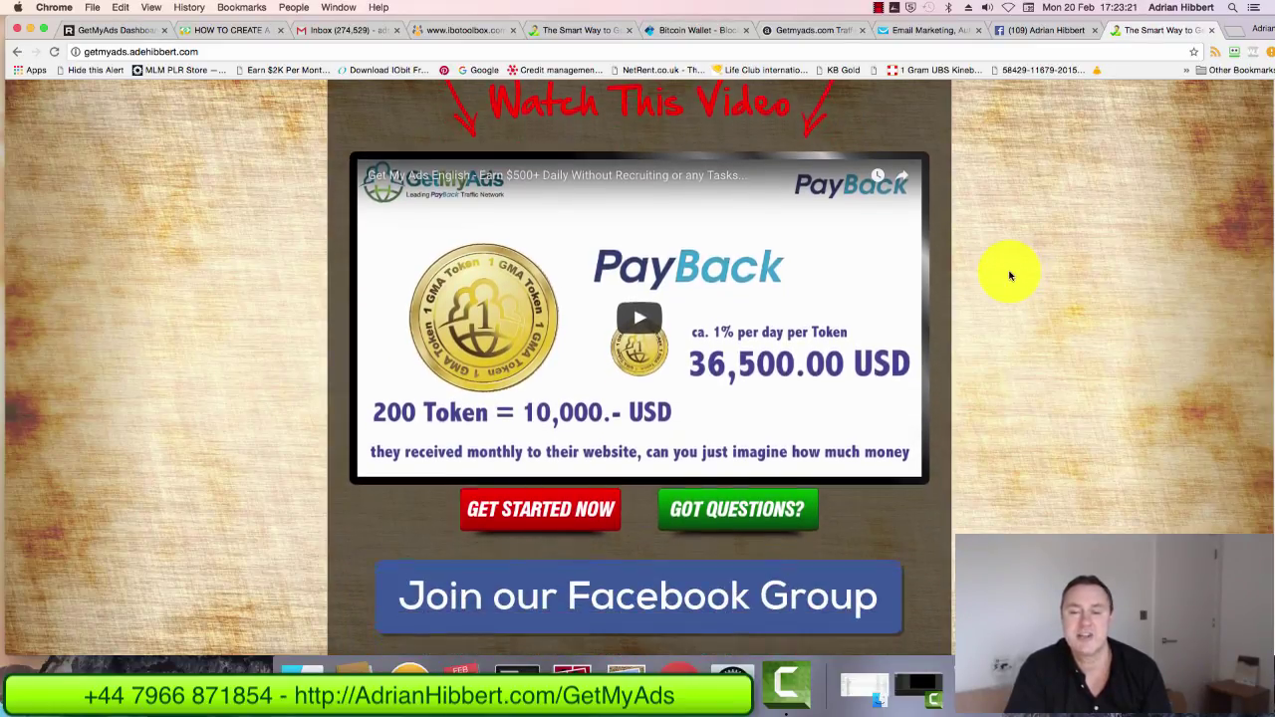
pyautogui.scroll(-1, 1009, 276)
pyautogui.scroll(8, 1006, 275)
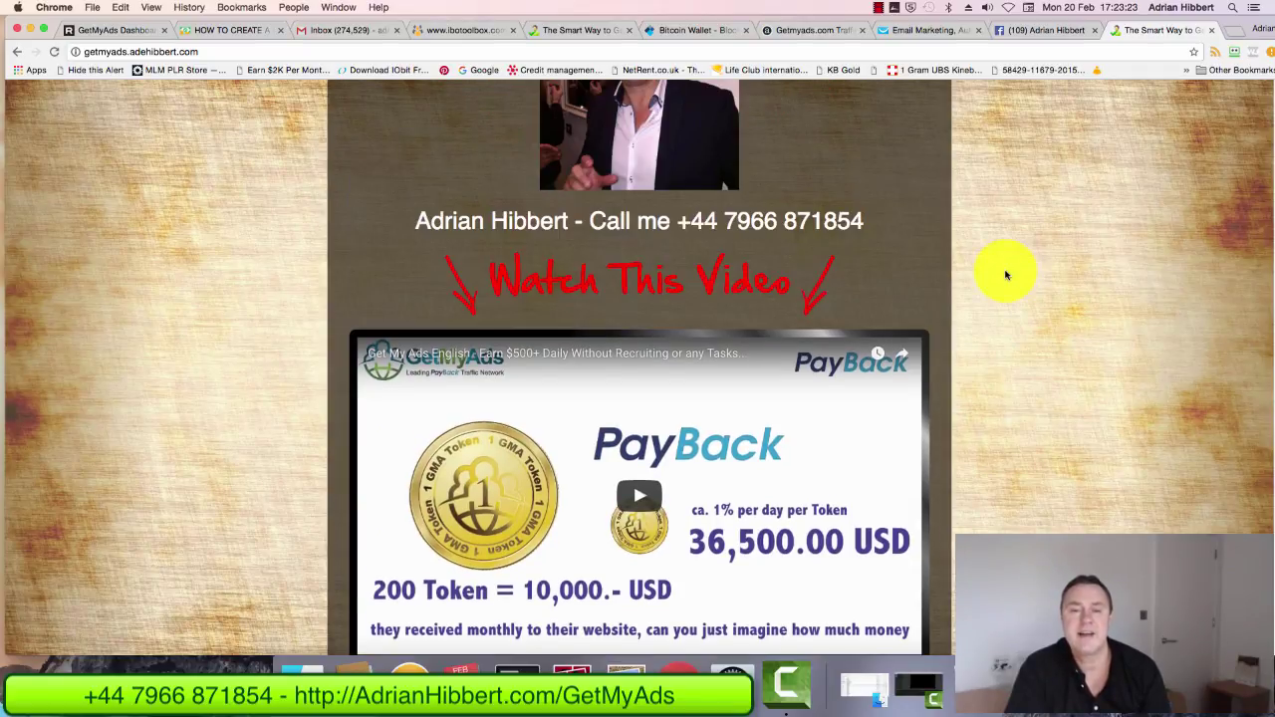
pyautogui.scroll(-5, 1004, 274)
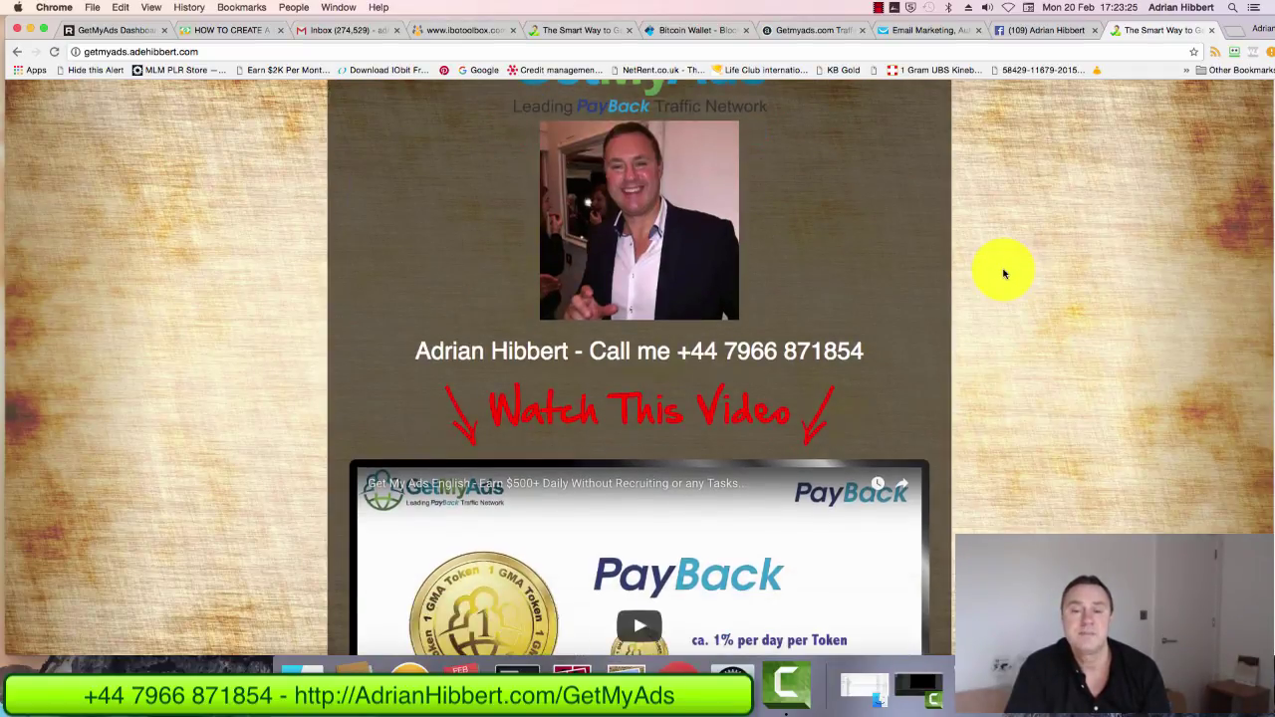
pyautogui.scroll(-2, 1004, 274)
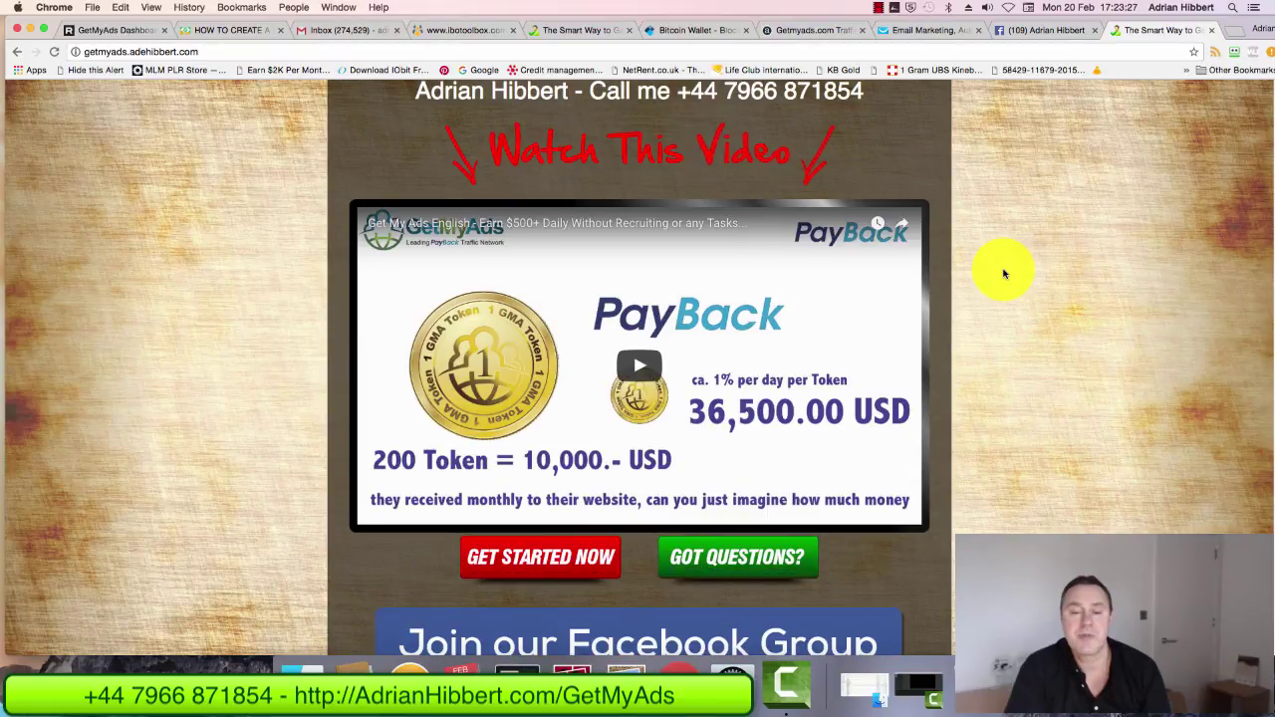